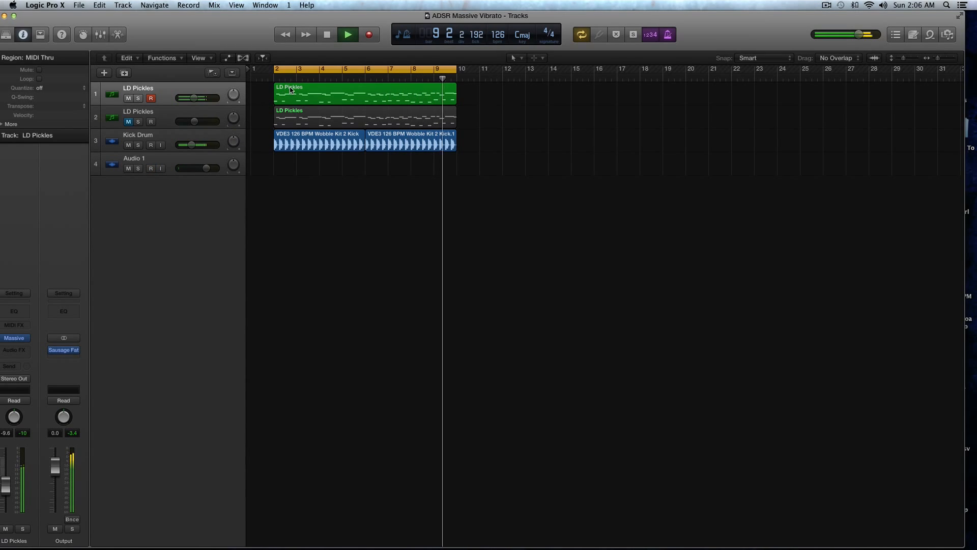
Step: Stop playback and select the first LD Pickles track with its region
key(space)
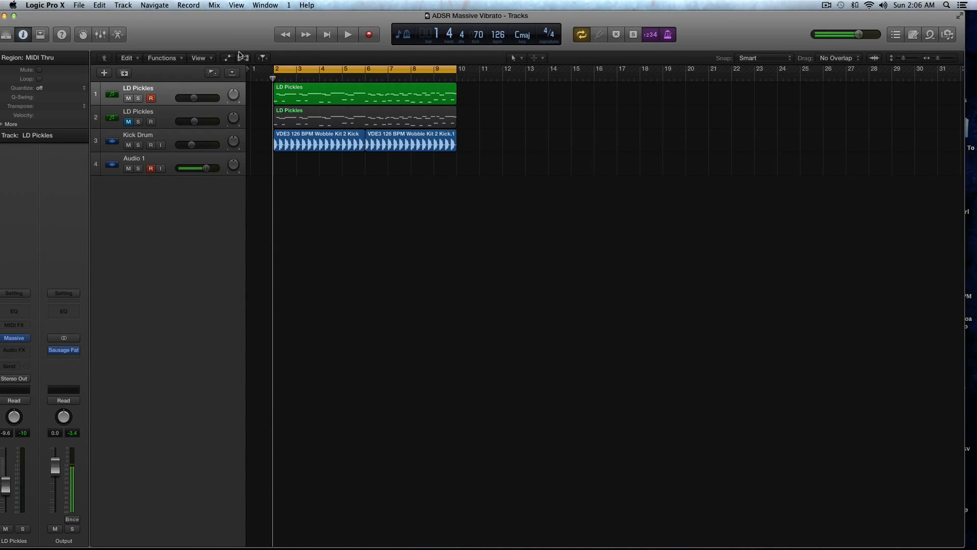
click(203, 113)
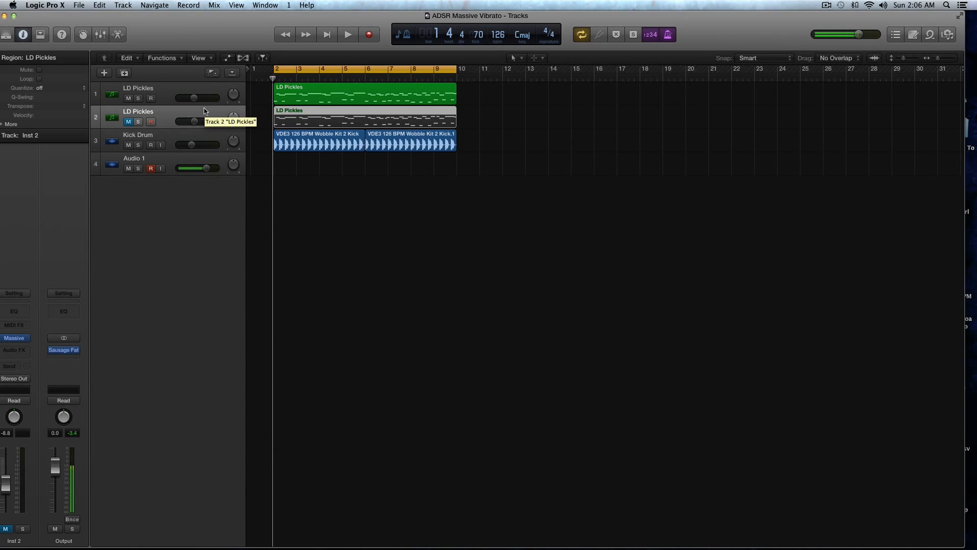
click(179, 90)
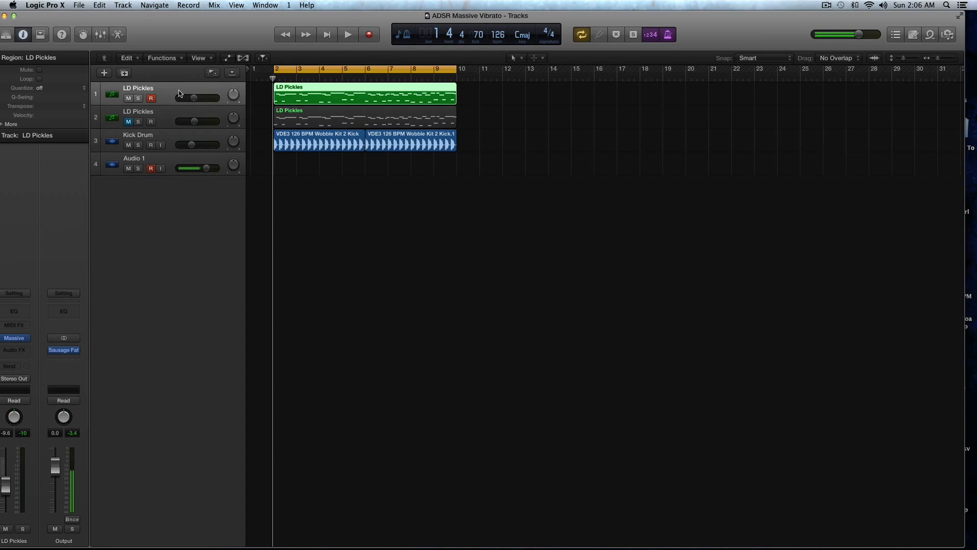
click(171, 126)
click(177, 141)
click(171, 120)
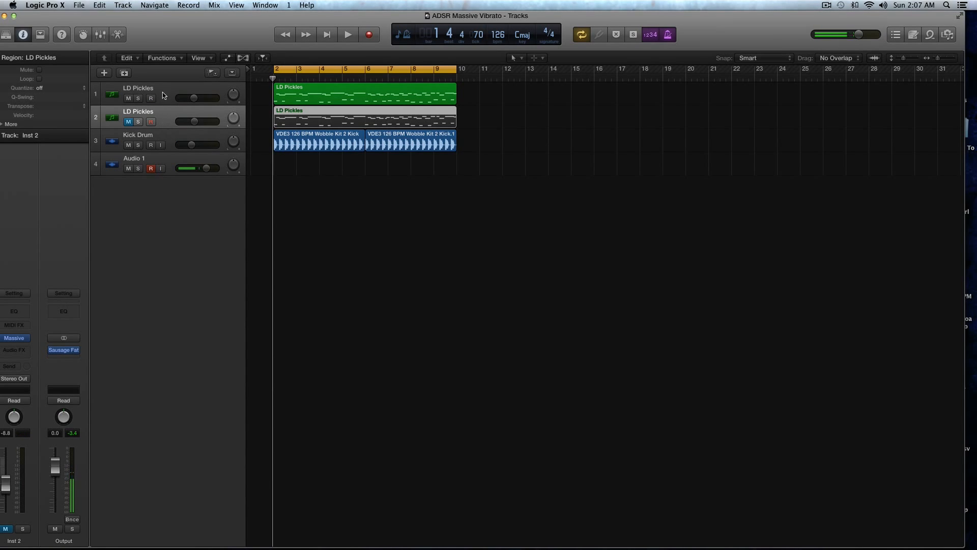
click(163, 99)
click(168, 114)
click(166, 98)
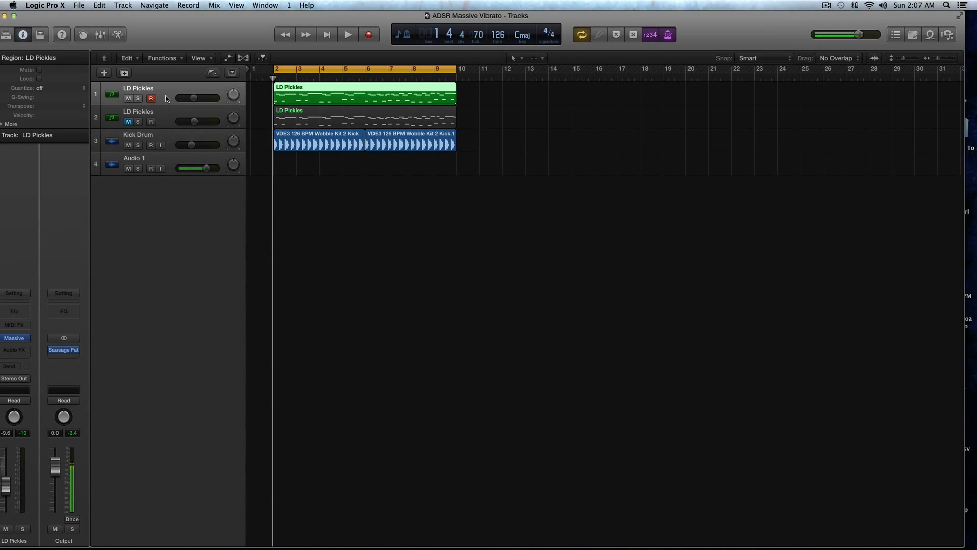
click(169, 112)
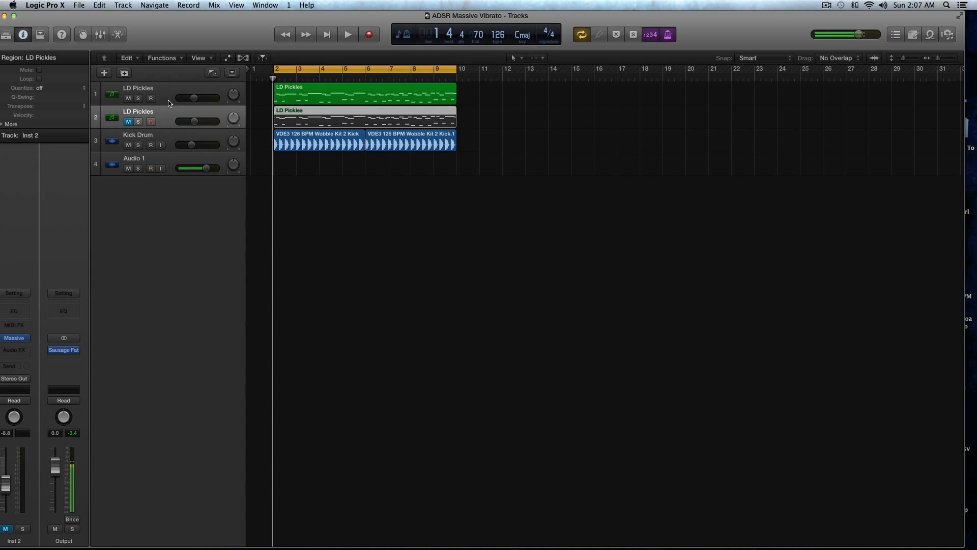
click(168, 100)
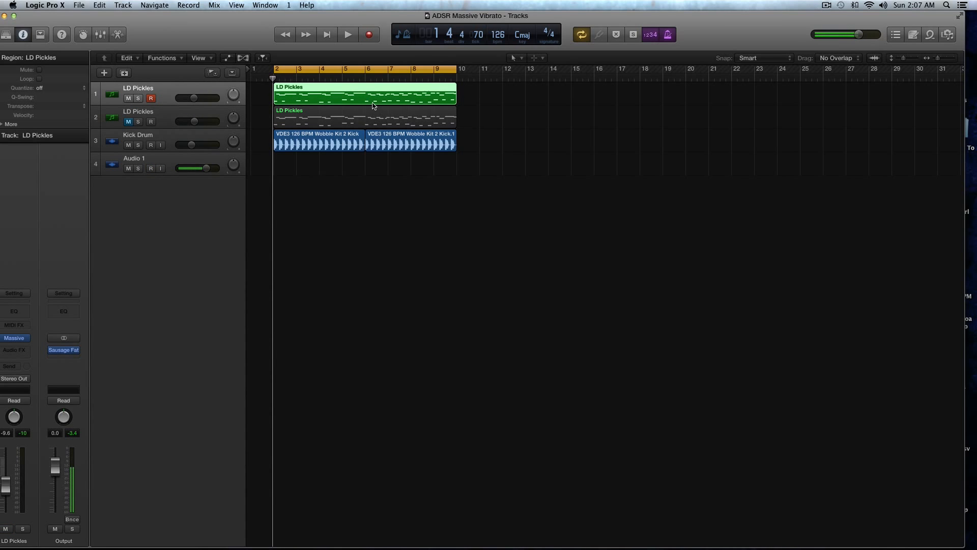
Step: Play the first LD Pickles track from bar 2, turn cycle mode off and stop playback
key(z)
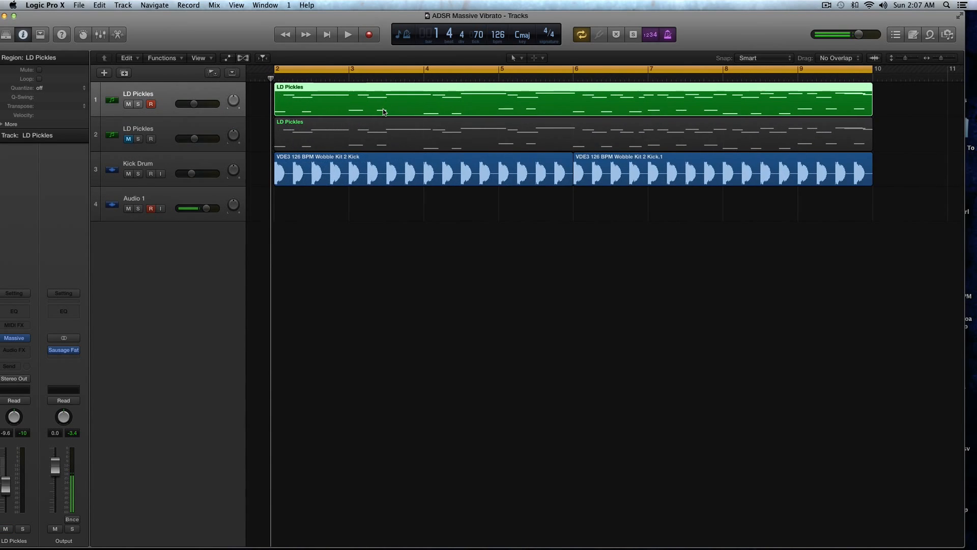
scroll(327, 101, right, 1)
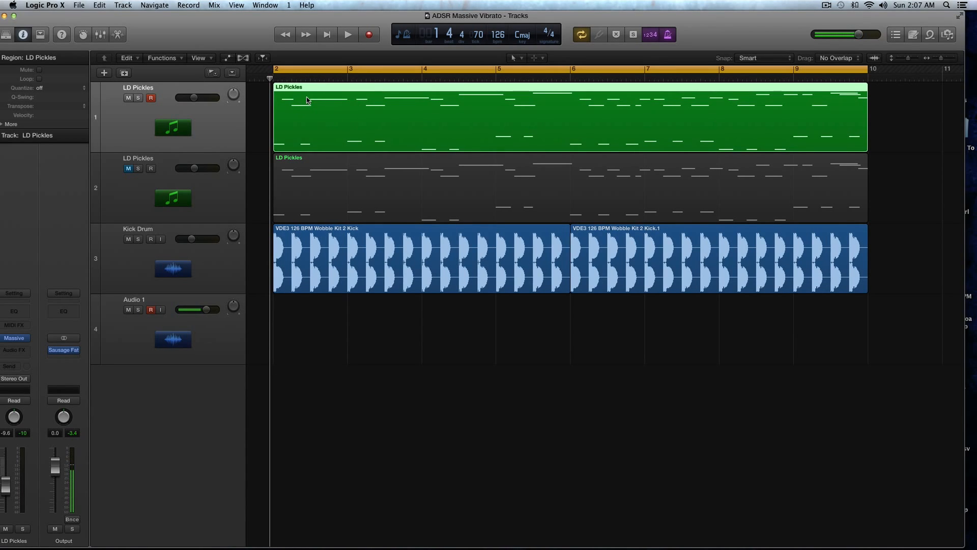
key(space)
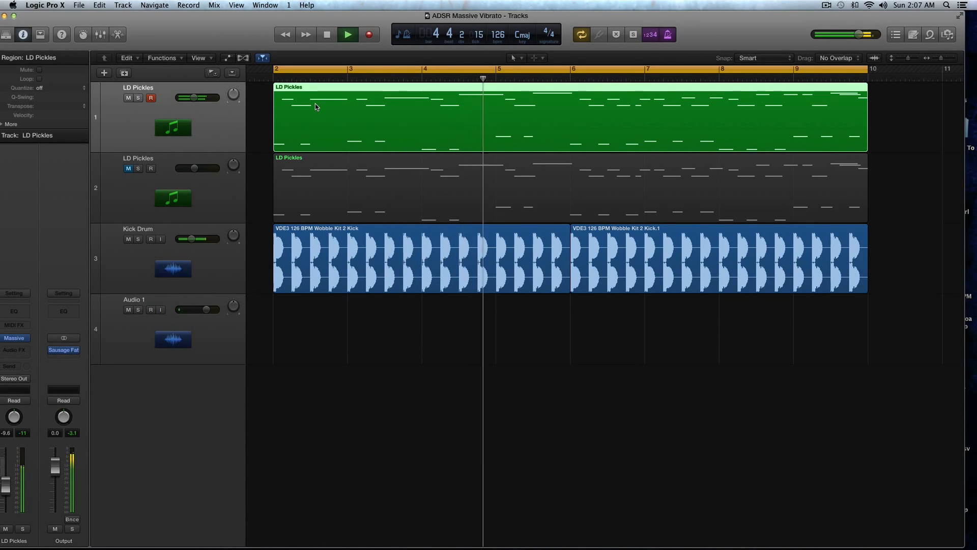
click(559, 71)
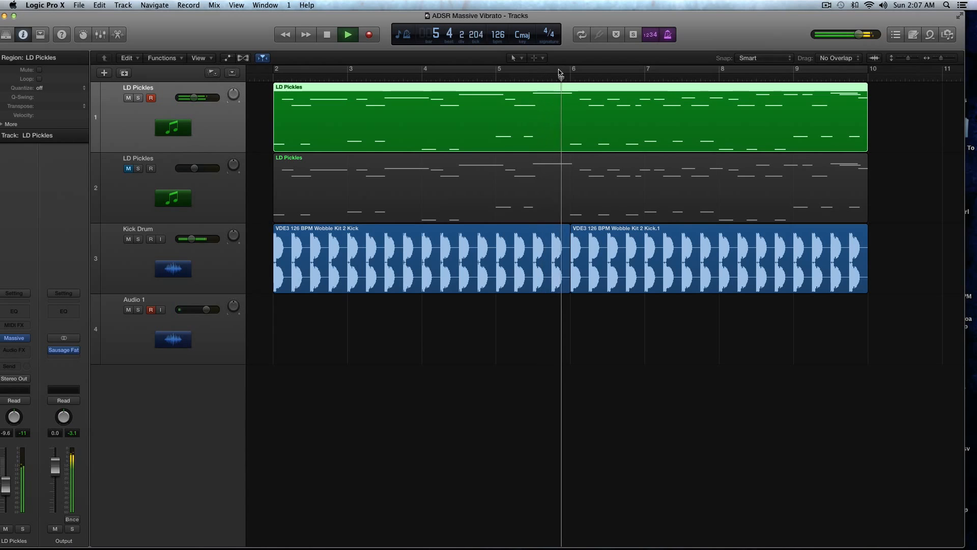
key(space)
Step: Open the first LD Pickles region in the Piano Roll and audition some of its melody notes, including the long ones before bar 6
double_click(562, 87)
scroll(519, 483, left, 5)
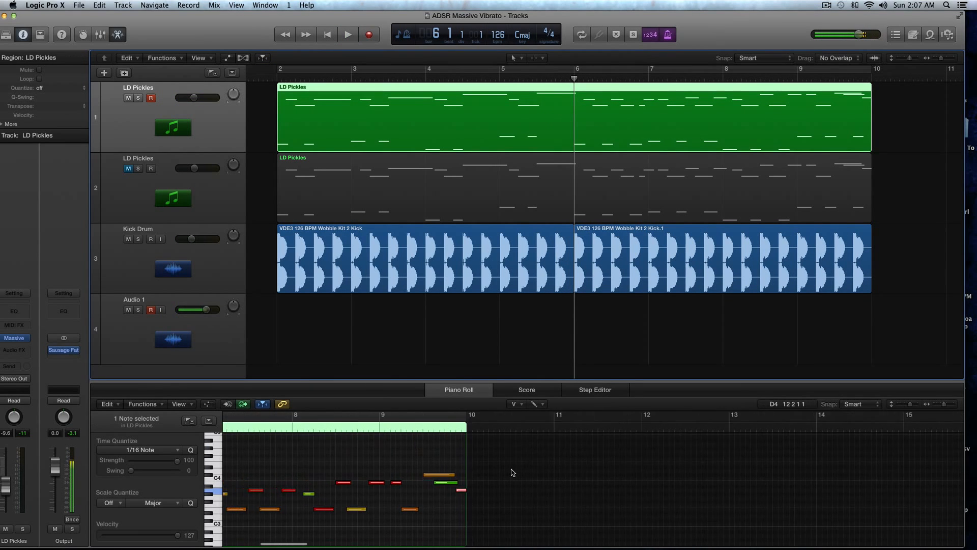
scroll(512, 472, left, 5)
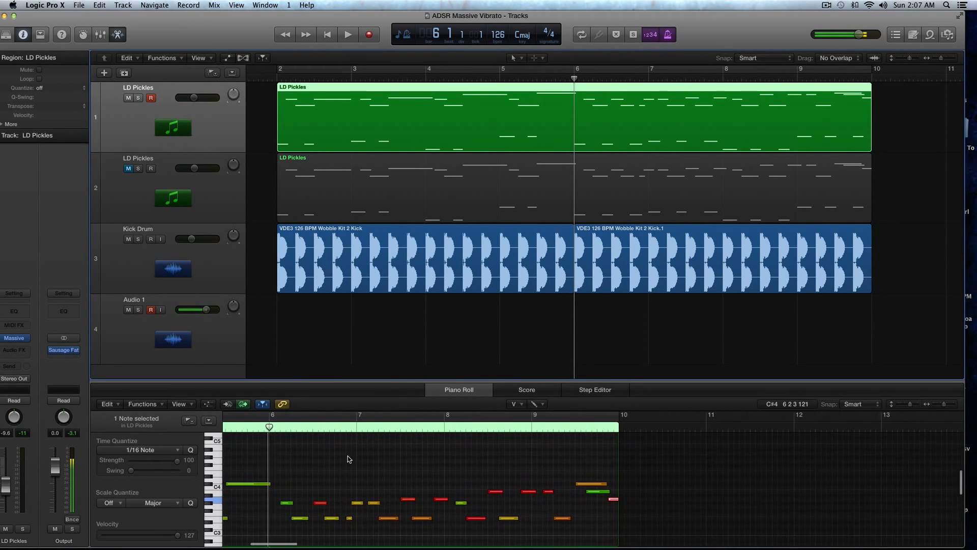
scroll(351, 463, left, 2)
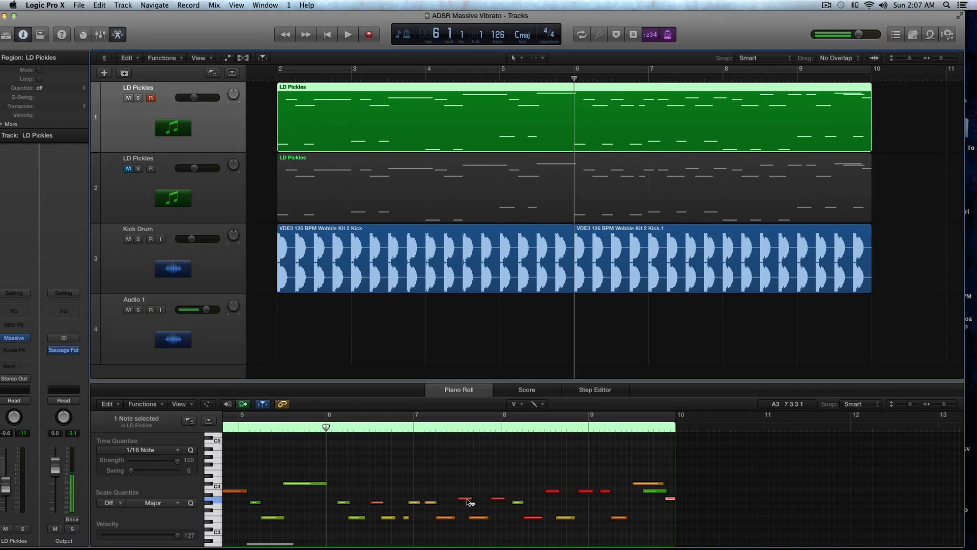
click(498, 499)
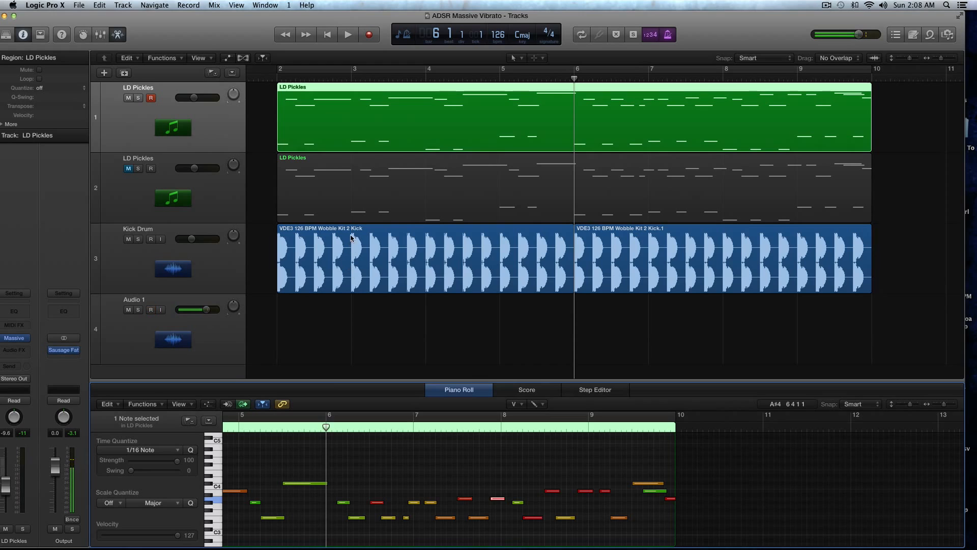
scroll(349, 500, left, 8)
click(349, 499)
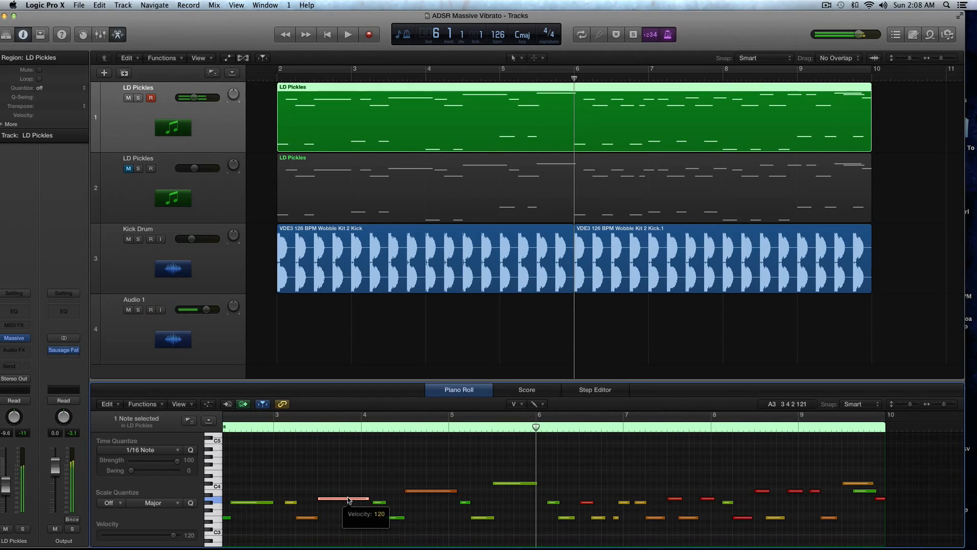
click(422, 490)
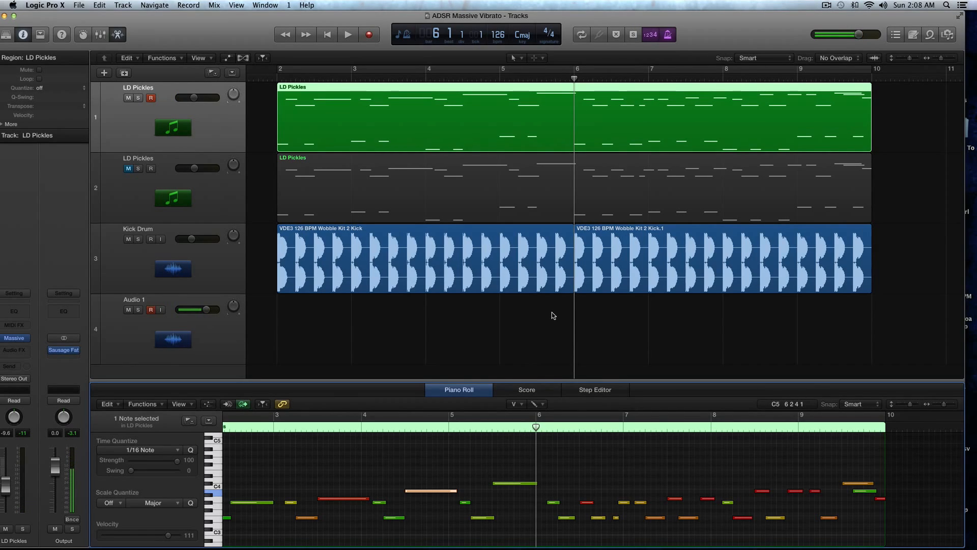
Step: Play the melody from bar 6, mute the first LD Pickles track and make the second one active and unmuted
key(space)
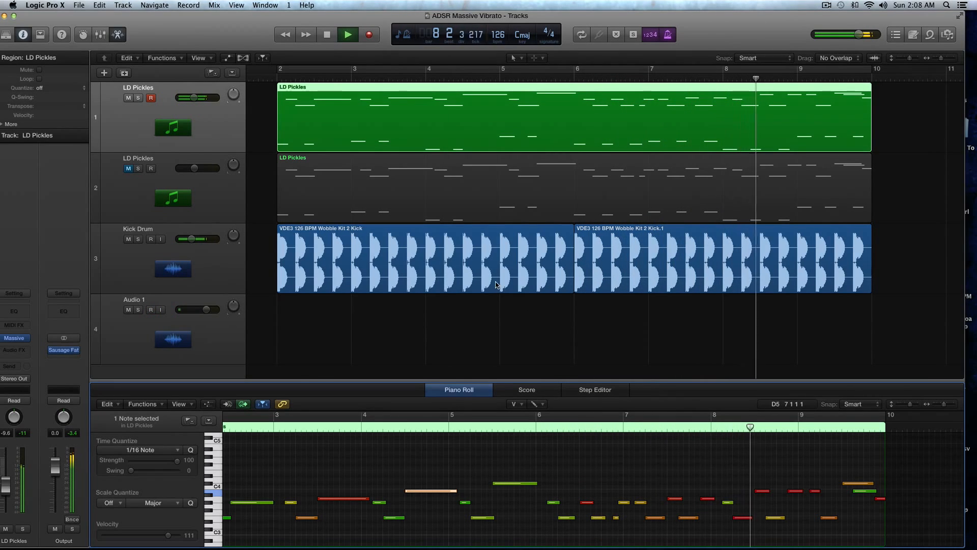
key(super+Left)
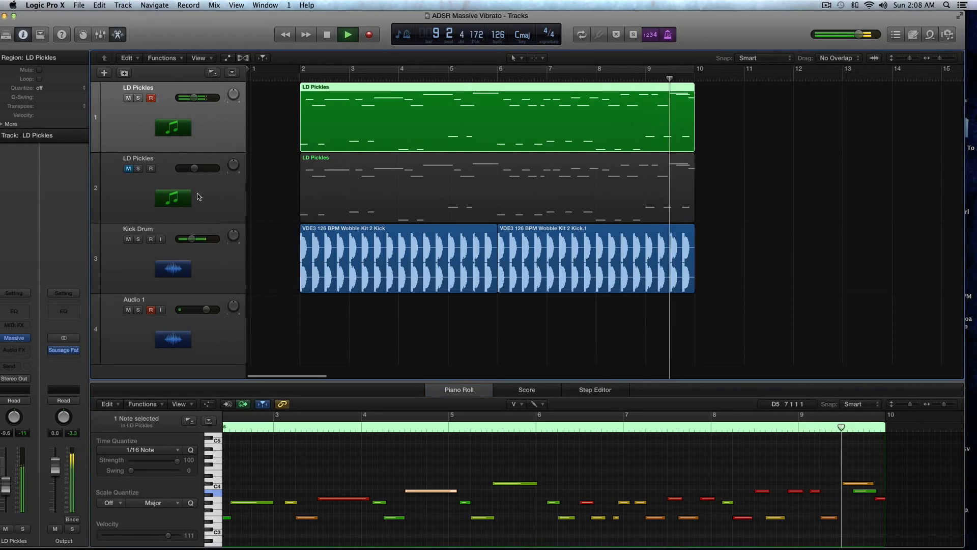
click(129, 97)
click(240, 198)
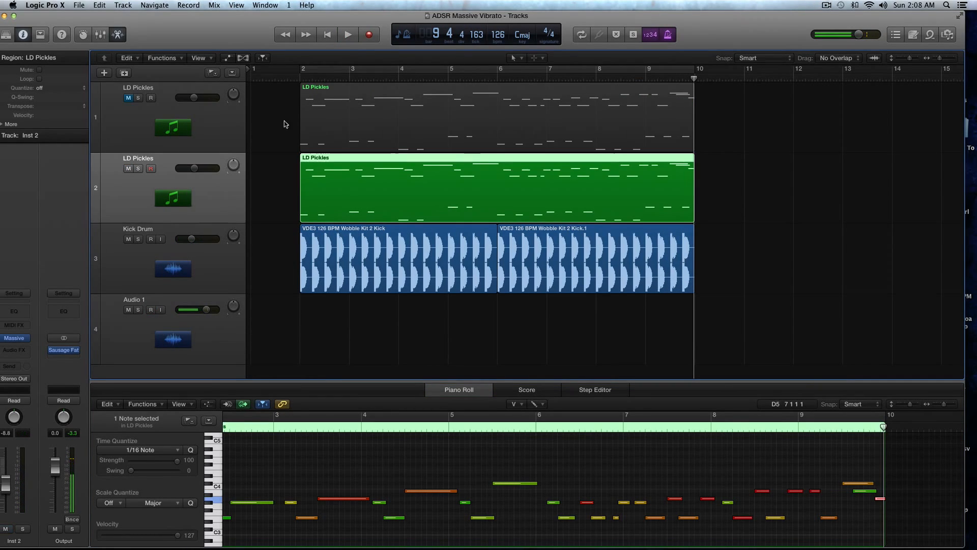
Step: Listen to the second LD Pickles track from bar 2, stop playback and keep that track selected
click(299, 79)
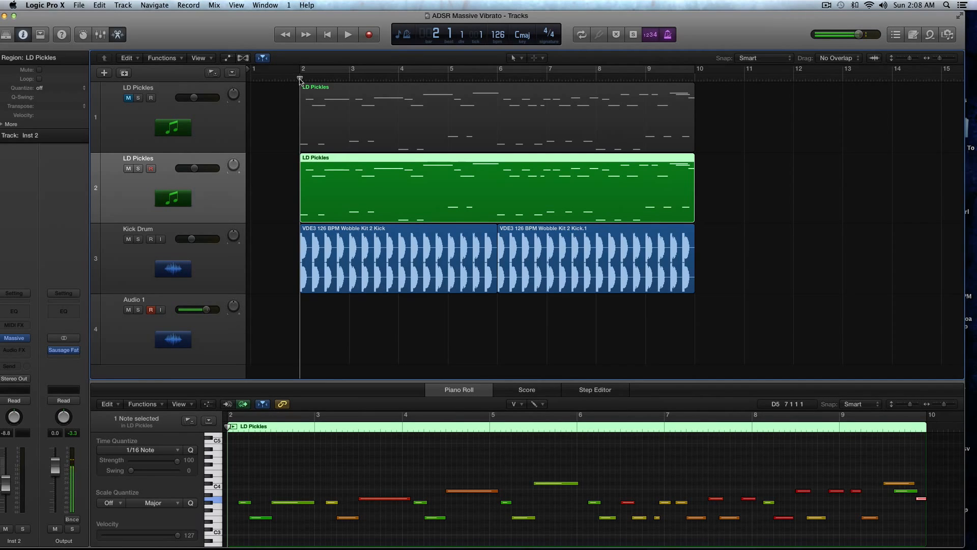
key(space)
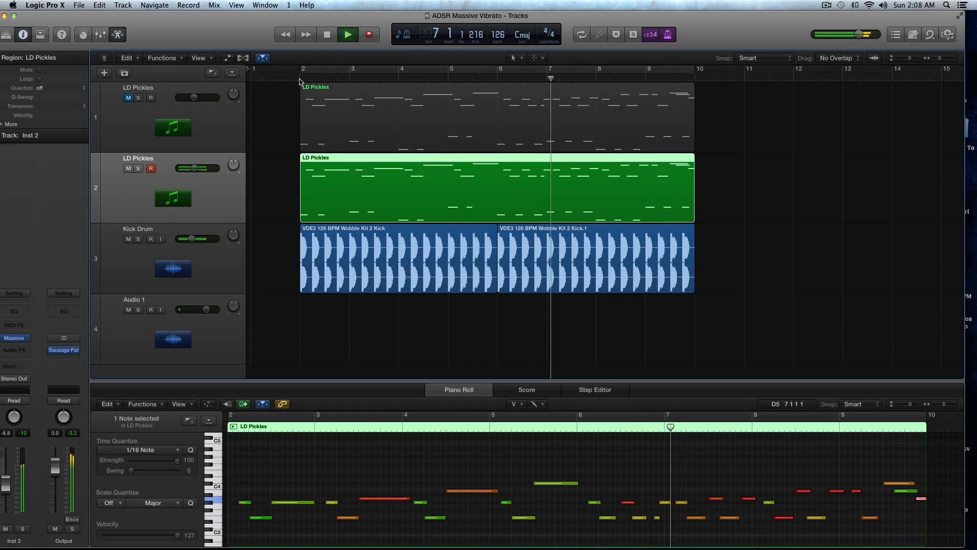
key(space)
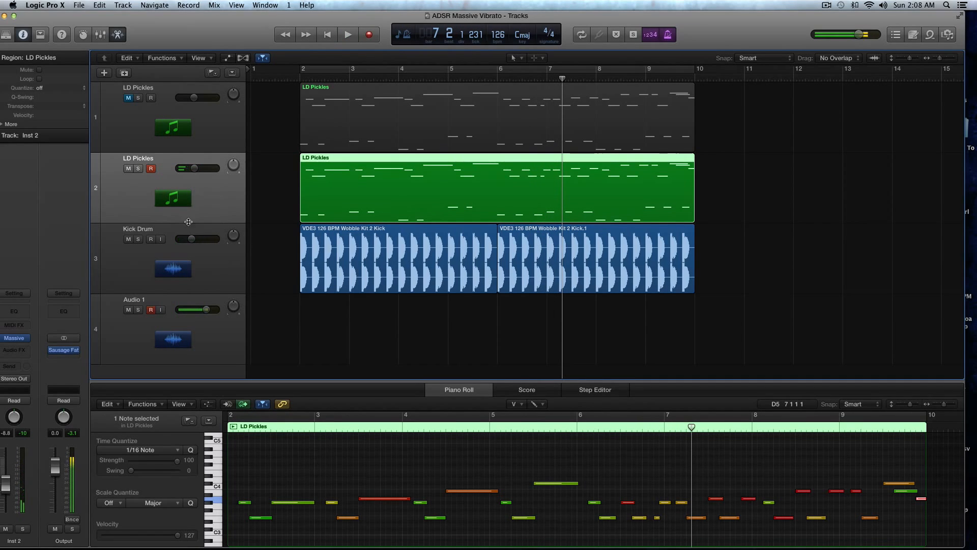
click(208, 254)
click(224, 211)
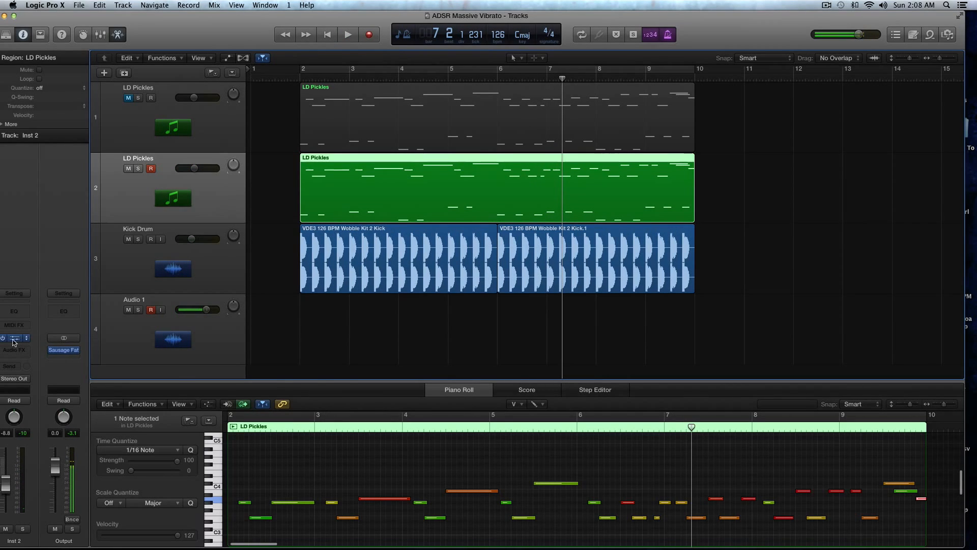
Step: Open the Massive synth of the second LD Pickles track and set its voicing to Monophon
click(13, 342)
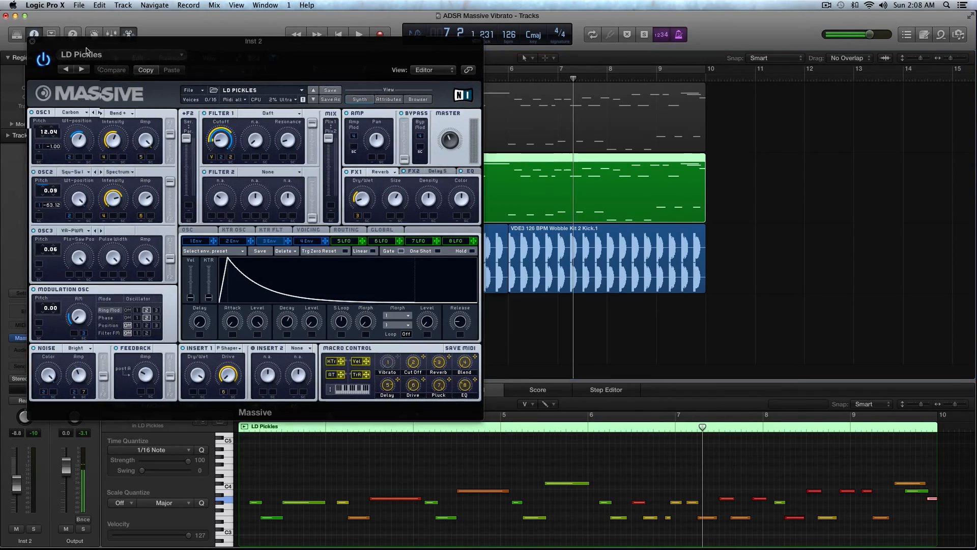
drag(86, 51, 370, 59)
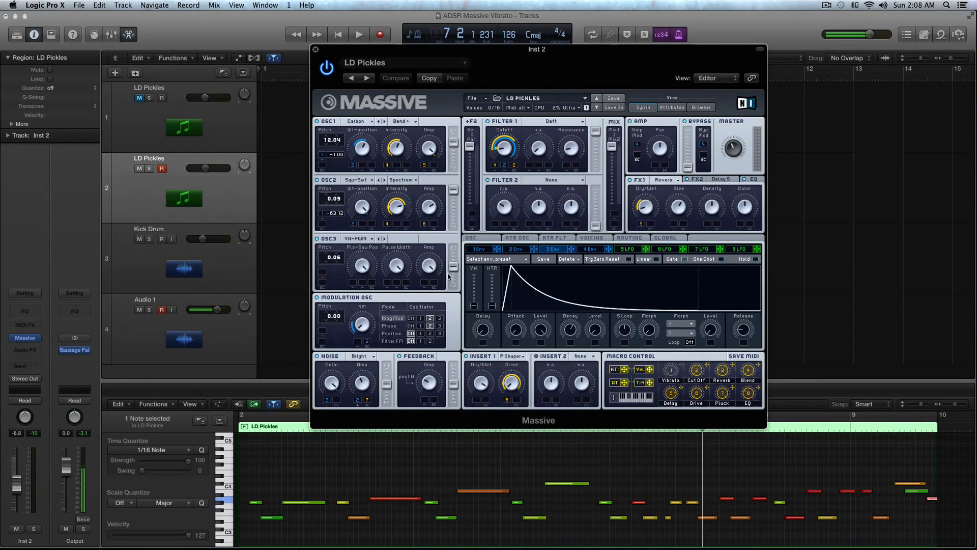
click(586, 240)
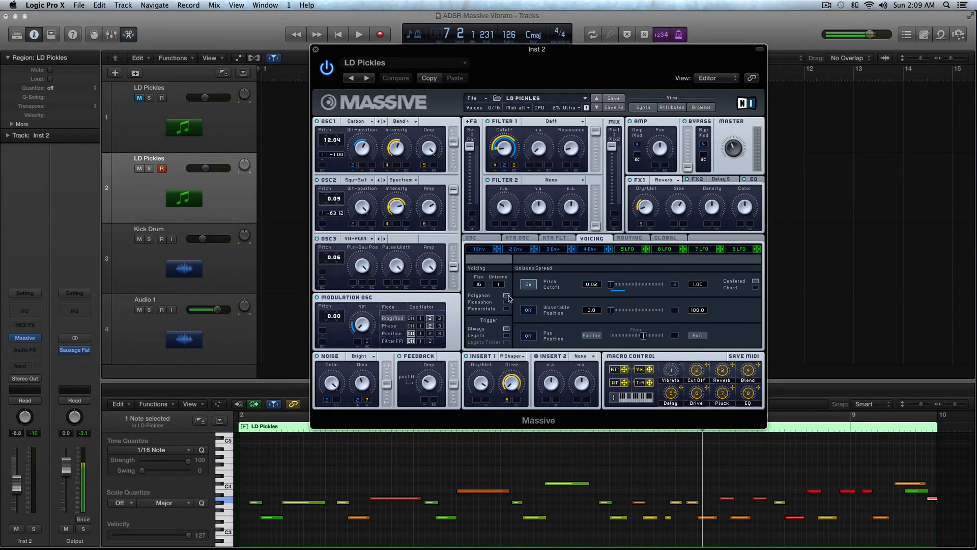
click(506, 301)
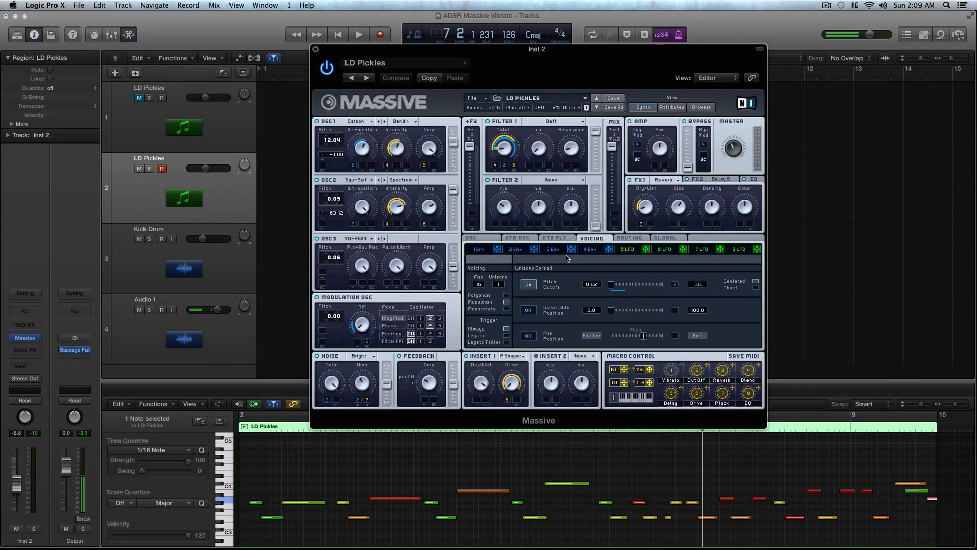
Step: Examine the curves of envelopes 1, 2 and 3 in Massive
click(481, 249)
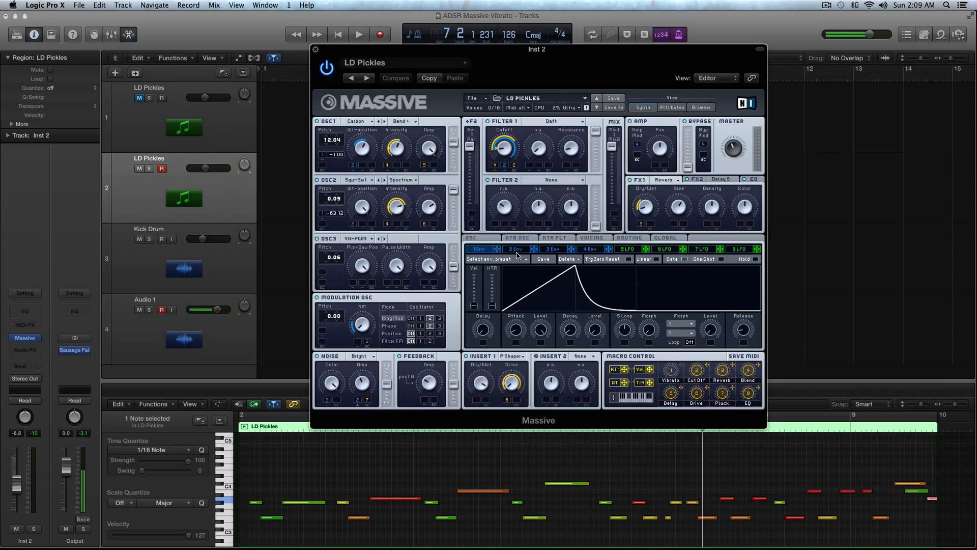
click(549, 250)
click(516, 250)
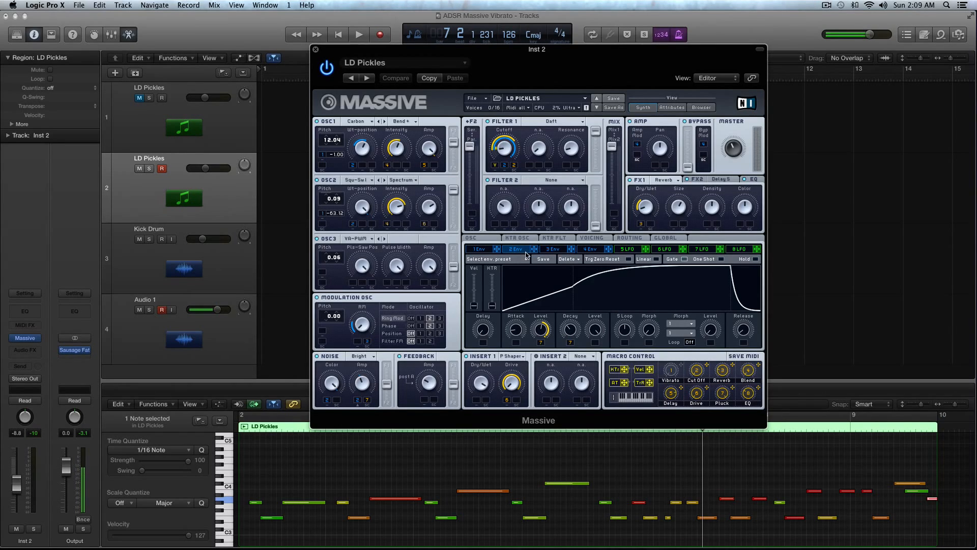
click(552, 250)
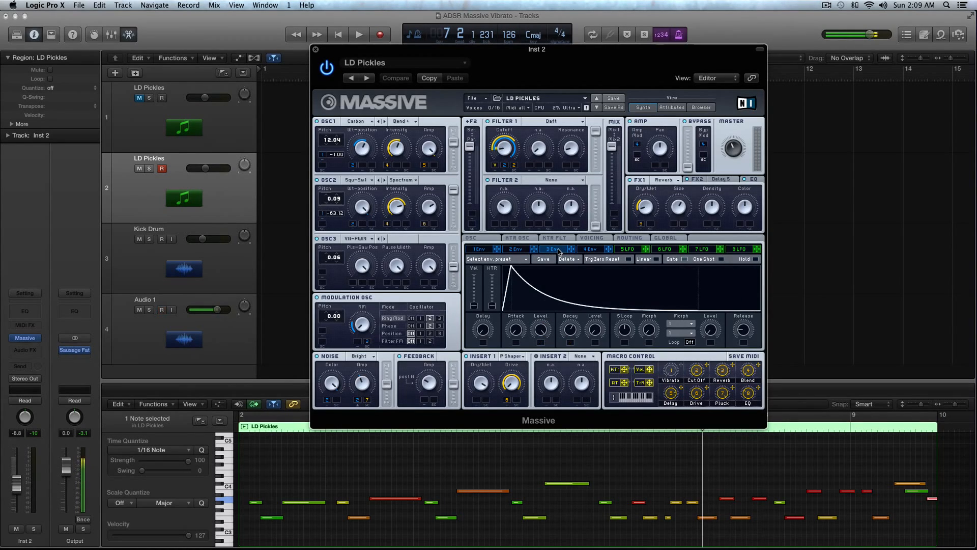
click(527, 252)
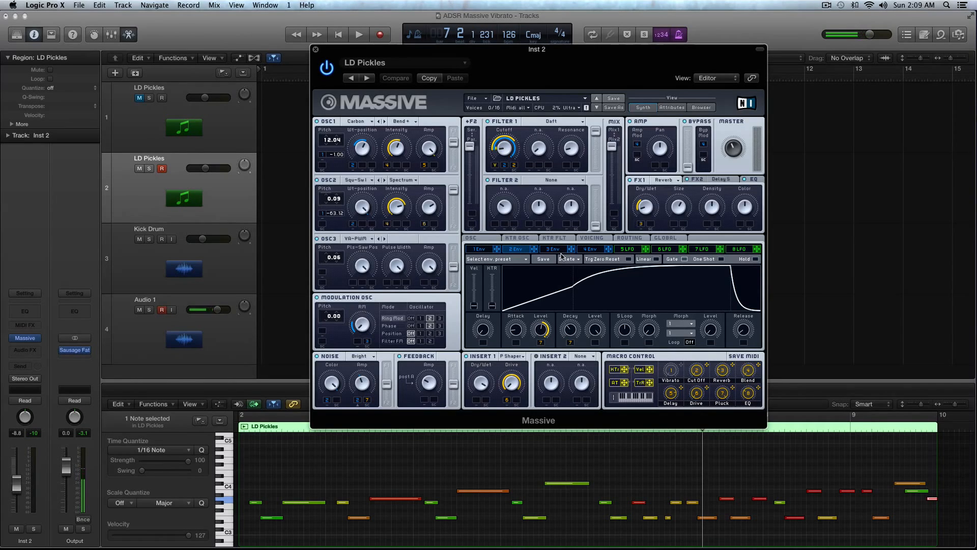
Step: Toggle the Restart via Gate option in Massive's oscillator phase settings
click(480, 239)
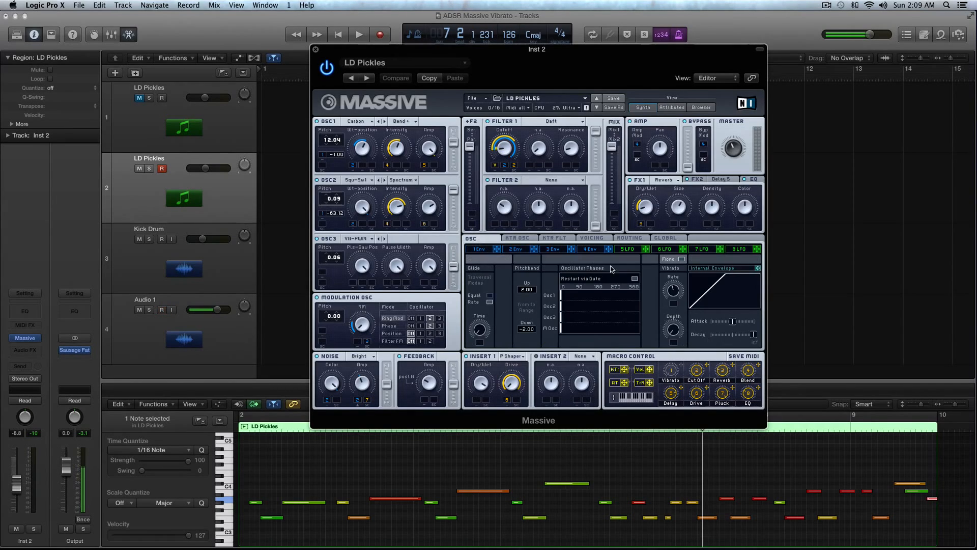
click(635, 278)
Step: Display envelope 3 in Massive and lengthen its attack so the curve rises slowly
click(480, 247)
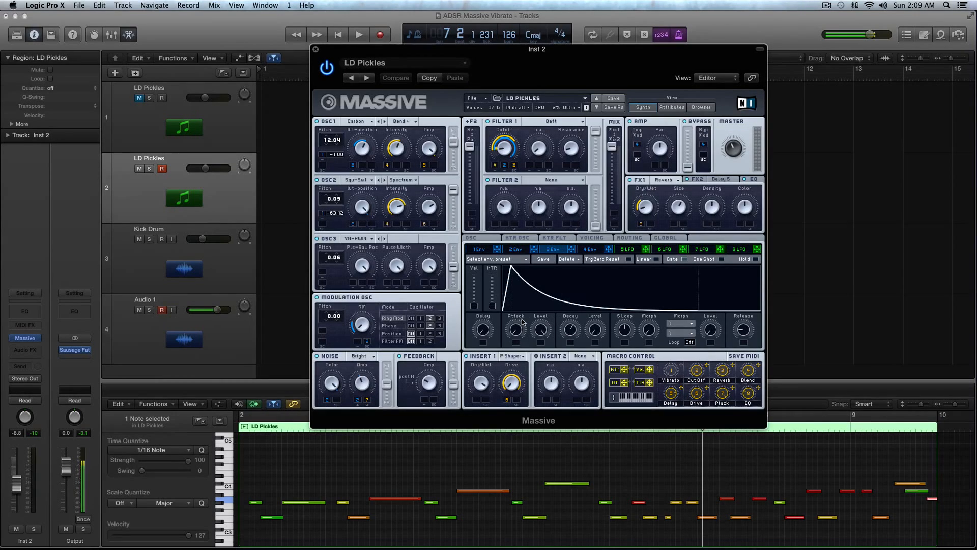
drag(523, 321, 518, 277)
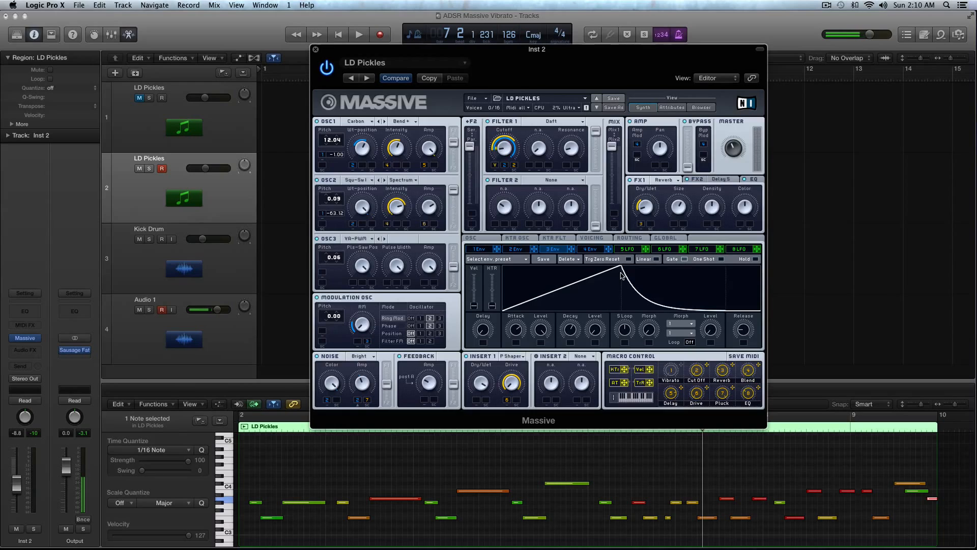
Step: Lengthen envelope 3's attack slightly and assign envelope 3 to modulate the vibrato depth in Massive's oscillator settings
drag(517, 334, 517, 331)
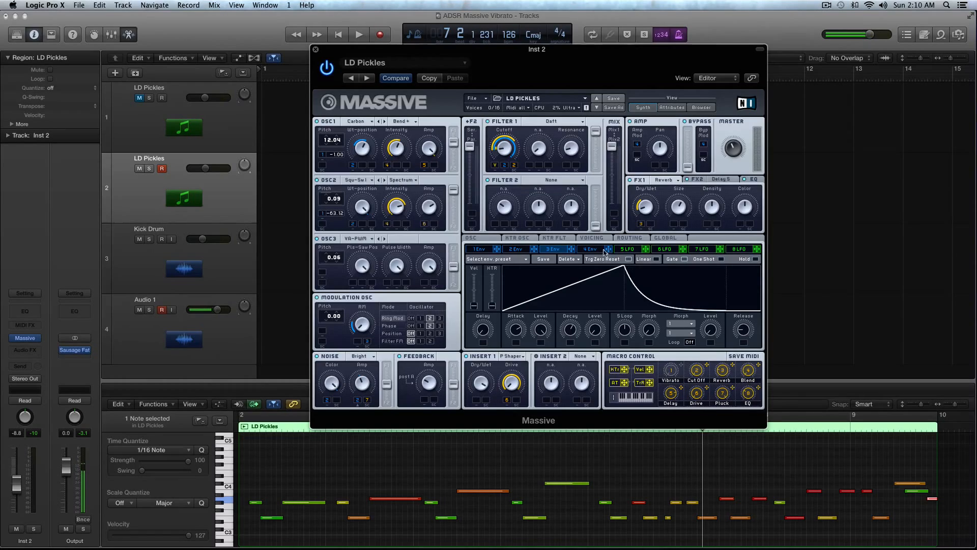
click(481, 239)
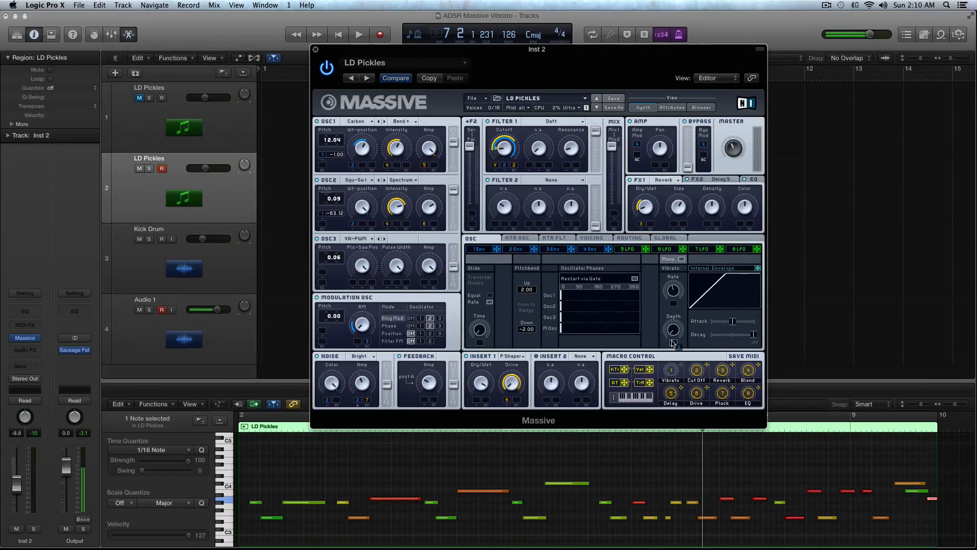
drag(673, 343, 673, 328)
Step: Shorten envelope 2's attack slightly and assign envelope 2 to modulate the vibrato rate
click(514, 252)
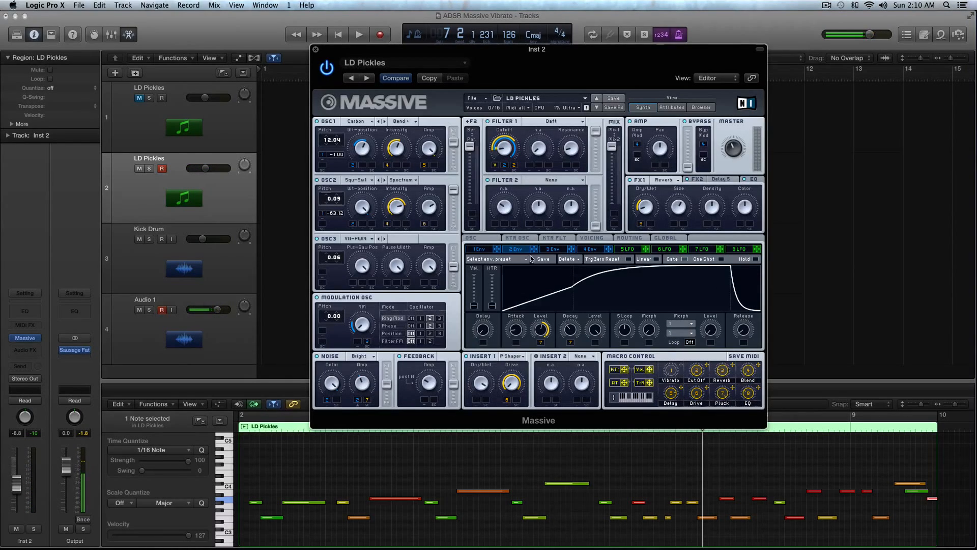
click(549, 250)
click(485, 238)
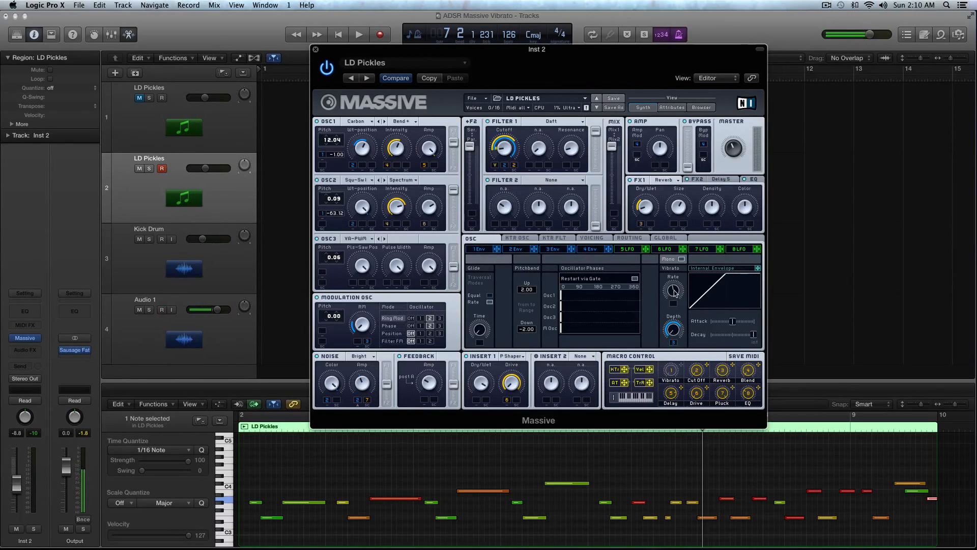
click(518, 254)
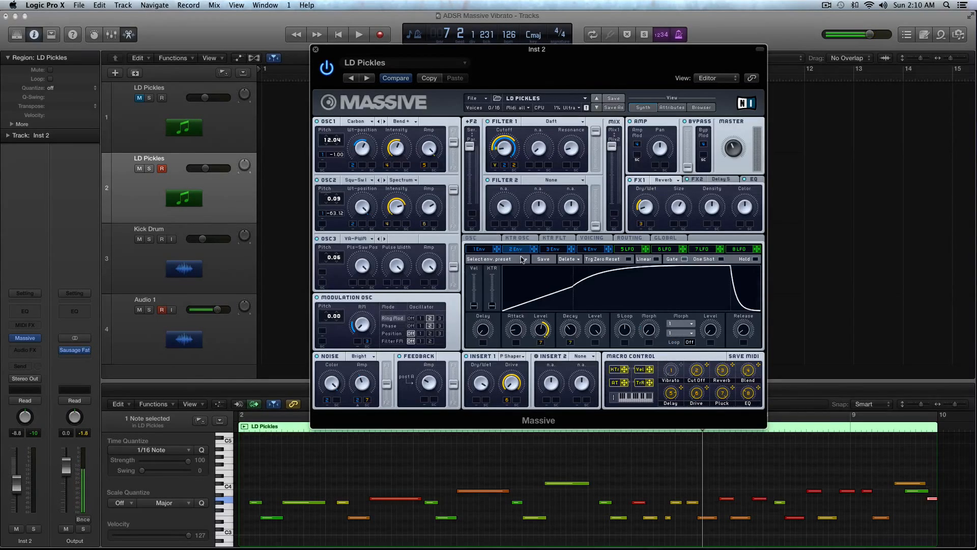
drag(516, 330, 516, 332)
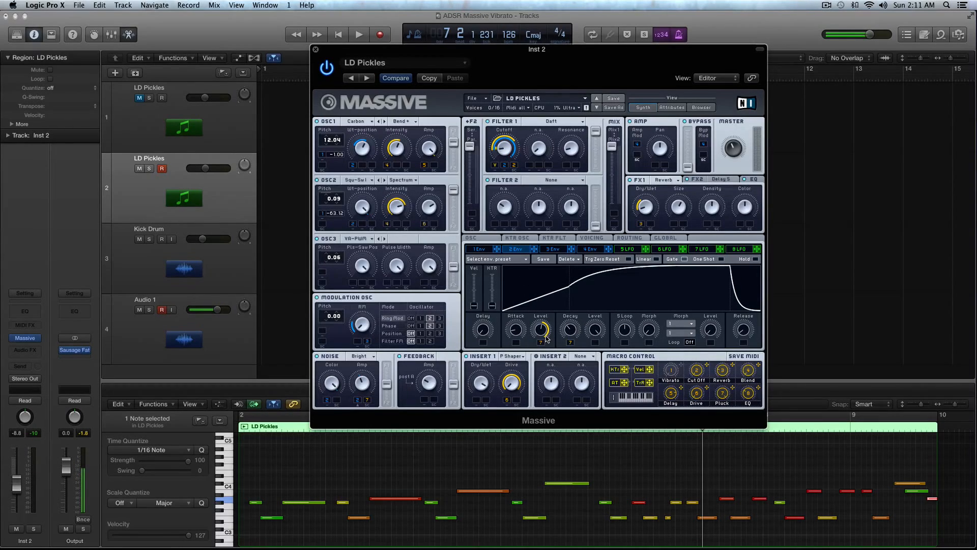
click(489, 240)
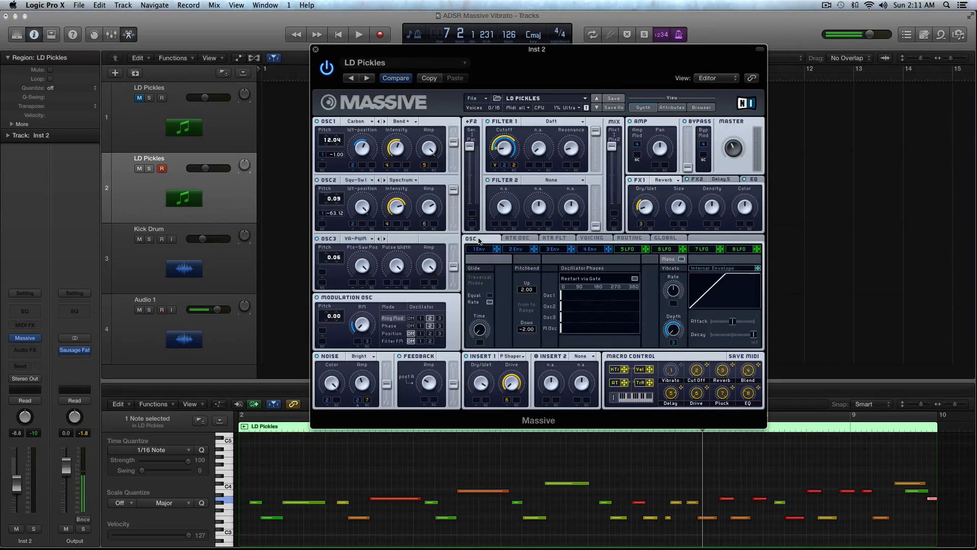
drag(669, 308, 672, 303)
Step: Compare the curves of envelopes 2 and 3 with the vibrato rate and depth modulation
click(553, 249)
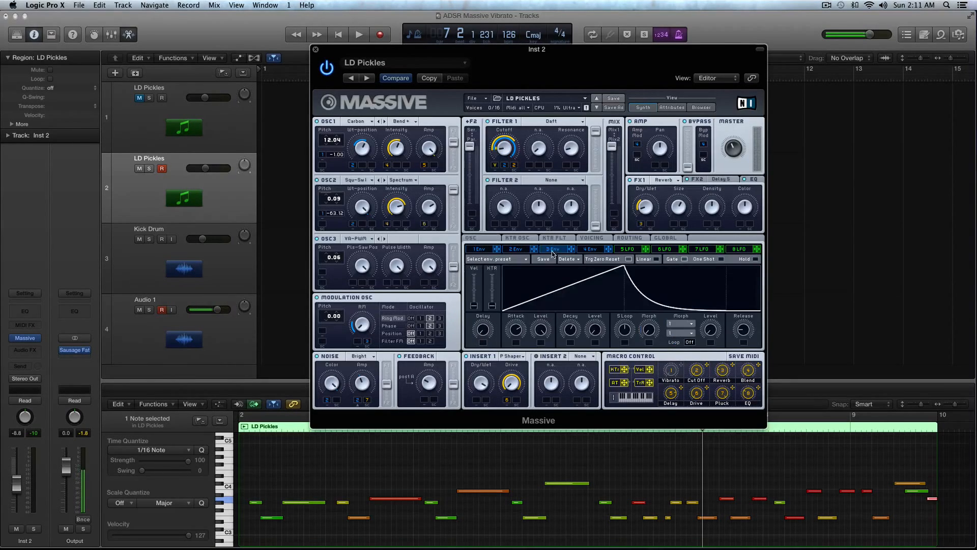
click(488, 239)
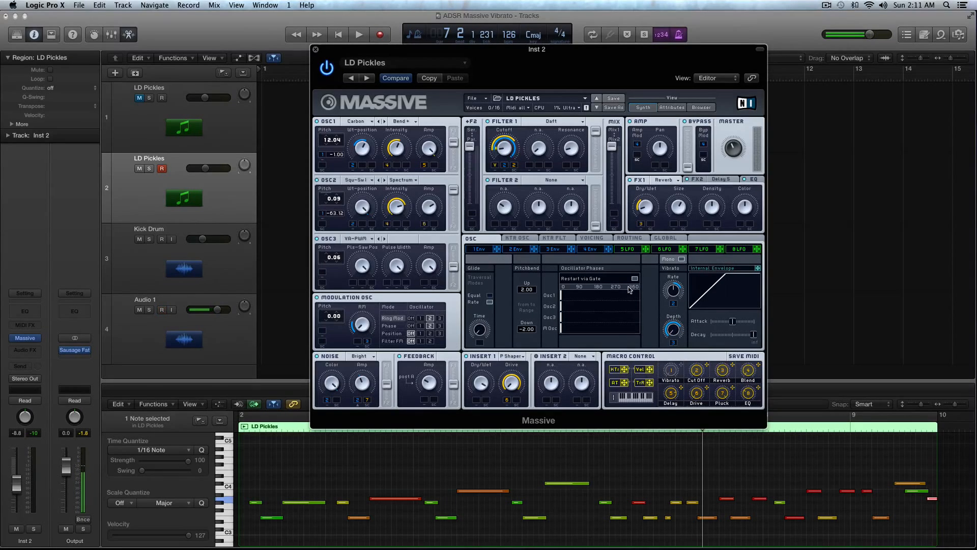
click(516, 249)
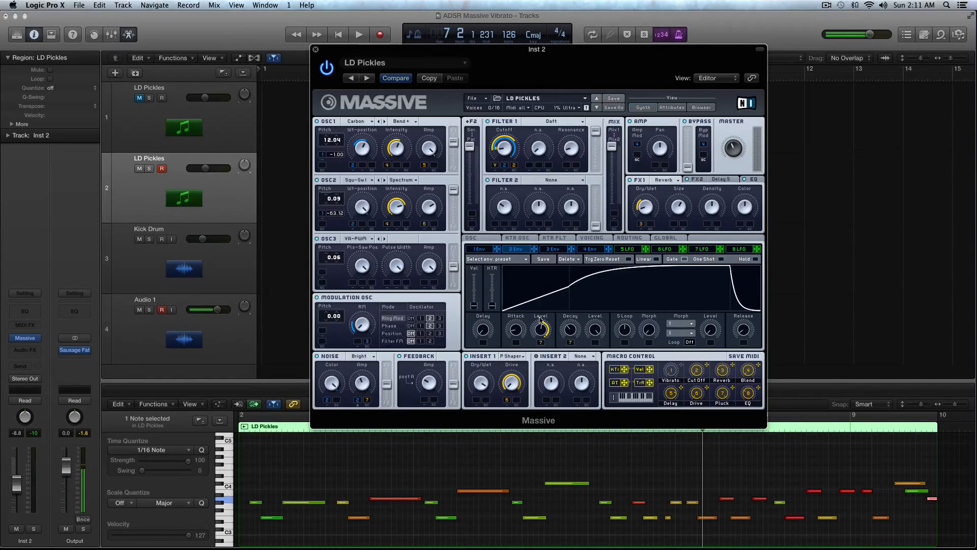
click(476, 238)
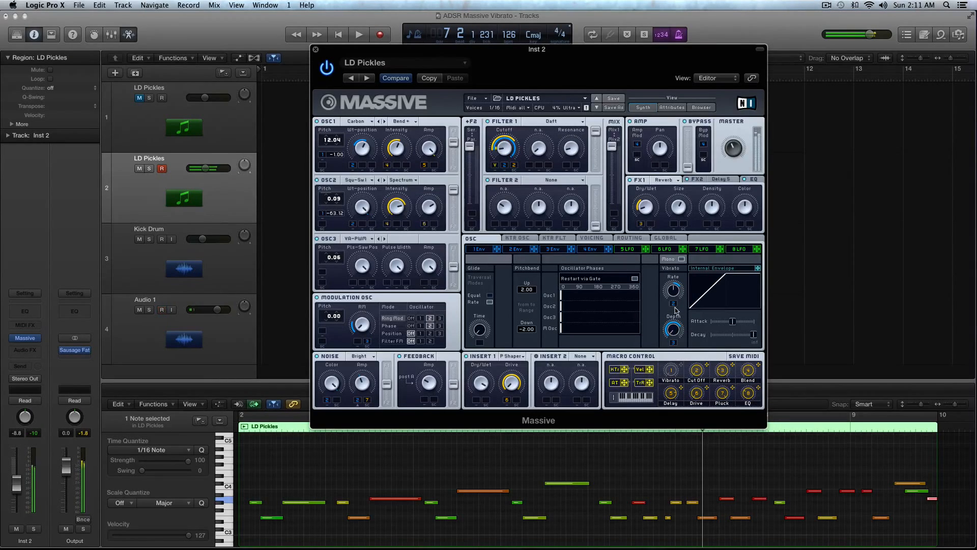
click(517, 249)
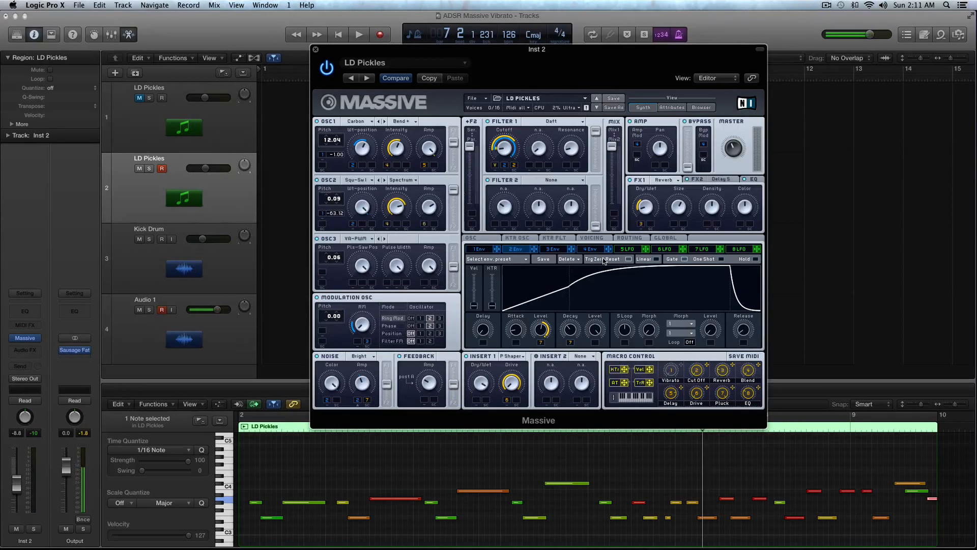
Step: Uncover the arrangement, turn on the cycle range over the LD Pickles region and play the loop briefly
drag(377, 60, 625, 49)
click(330, 67)
key(space)
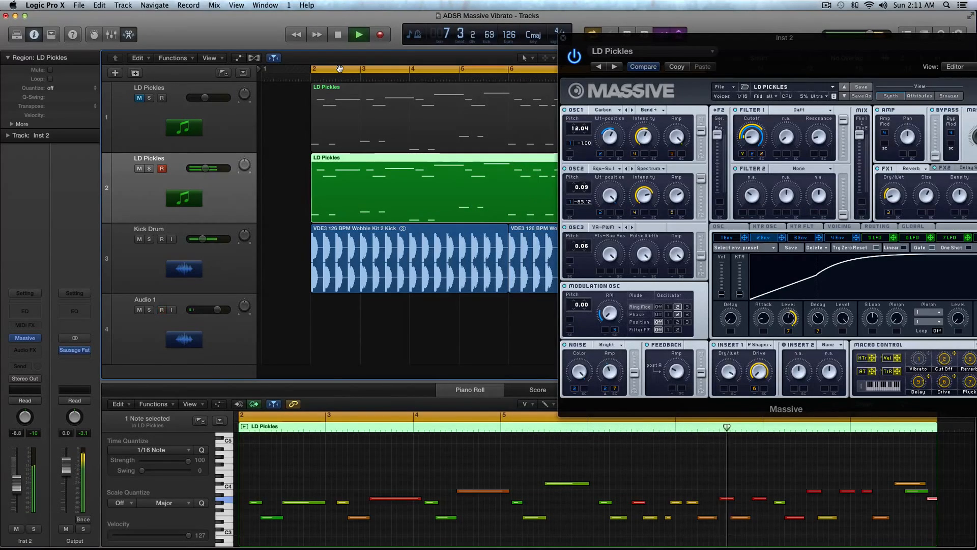
key(space)
click(308, 170)
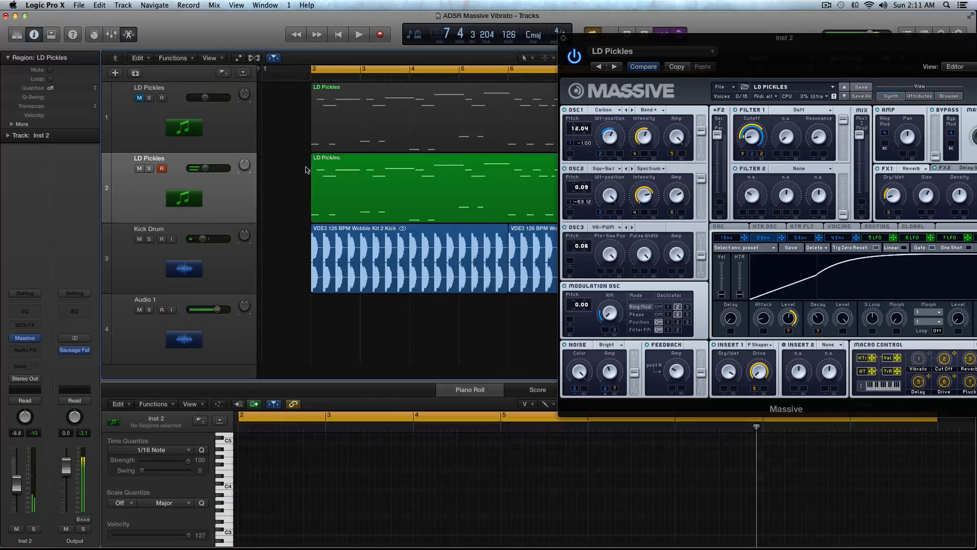
click(335, 175)
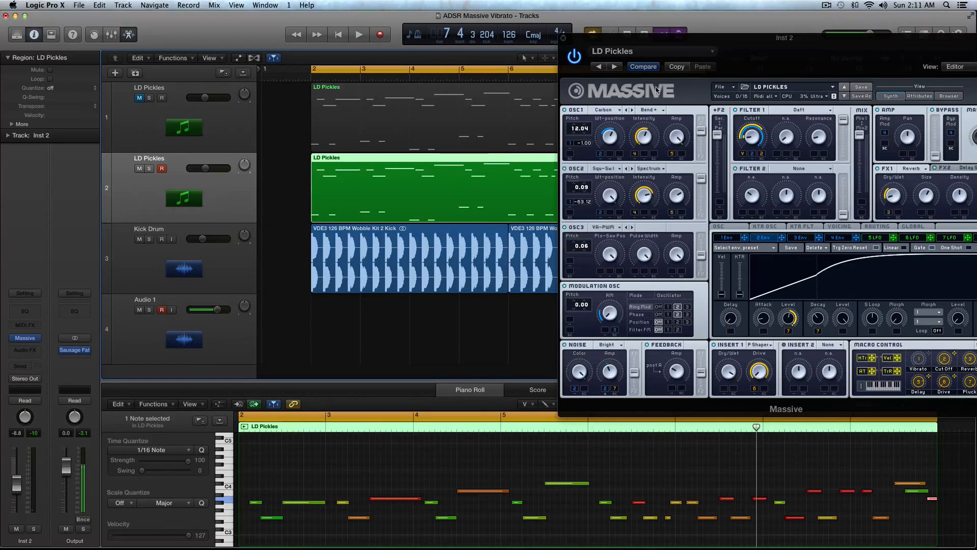
drag(636, 55, 445, 51)
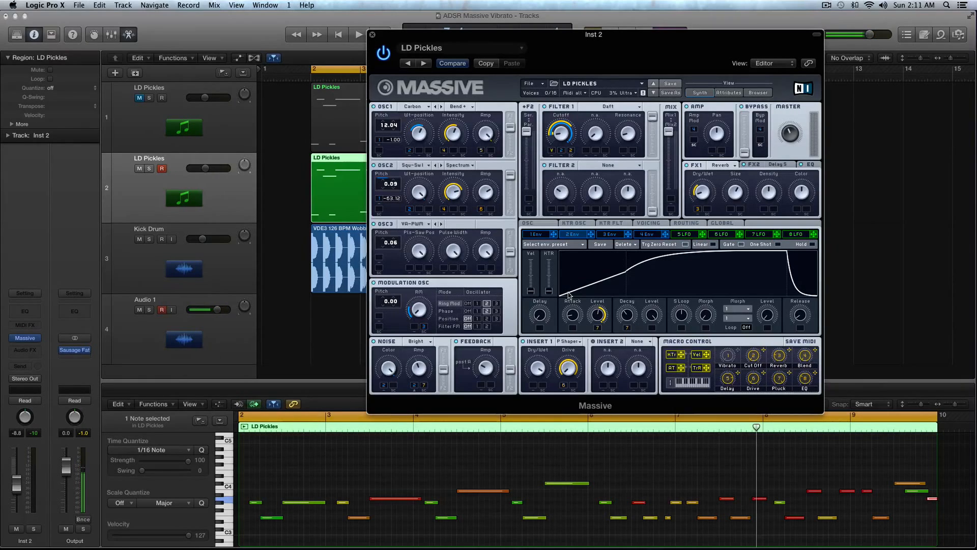
Step: Assign velocity to modulate envelope 3's attack and lengthen that attack slightly while the loop plays
click(606, 236)
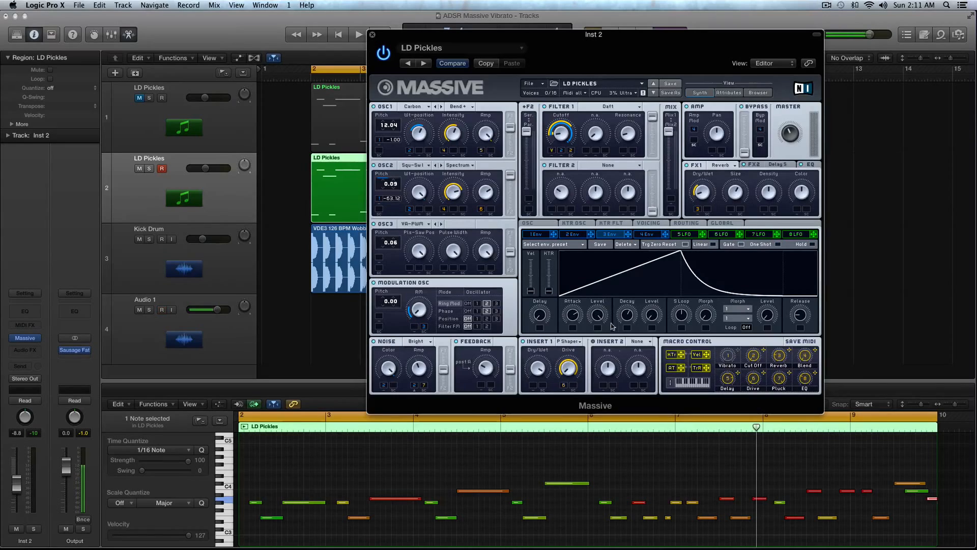
drag(706, 354, 573, 330)
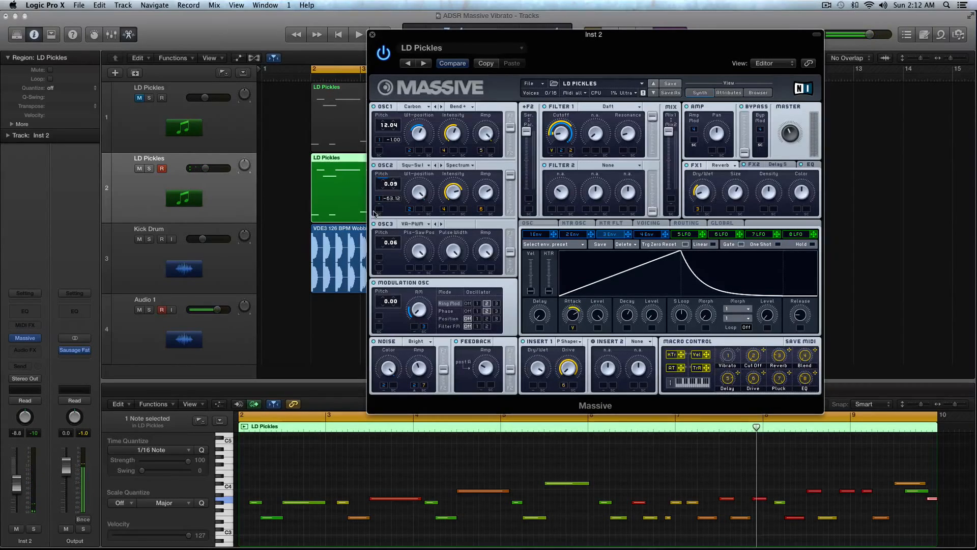
key(space)
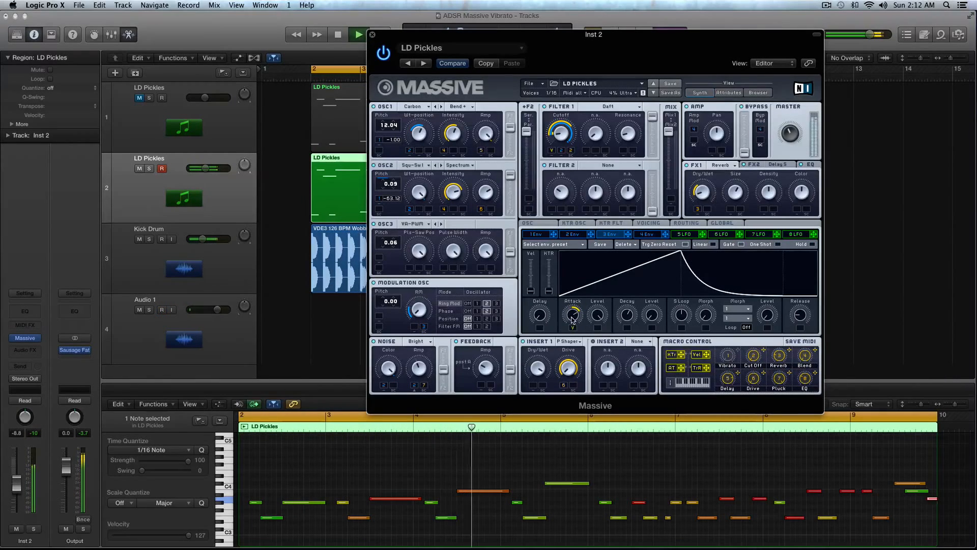
drag(571, 322, 574, 316)
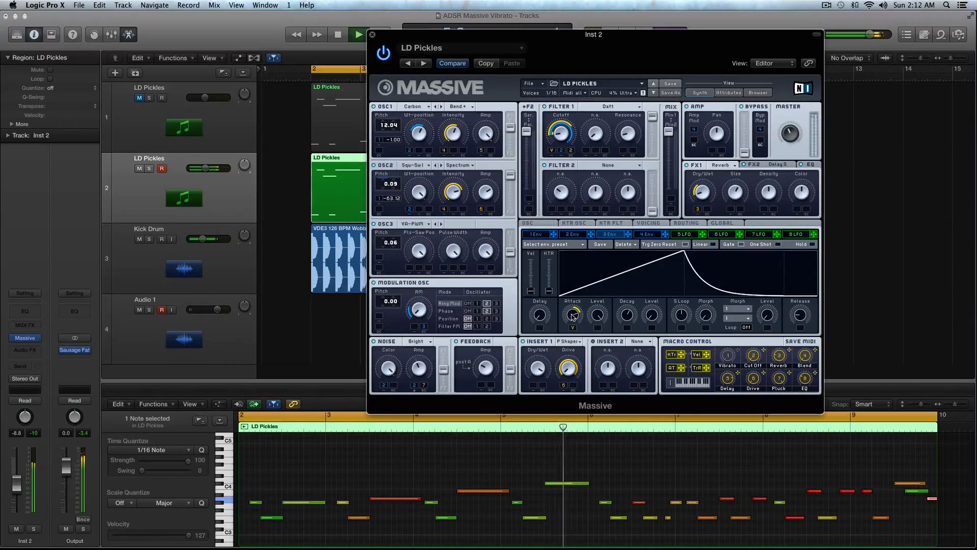
click(528, 224)
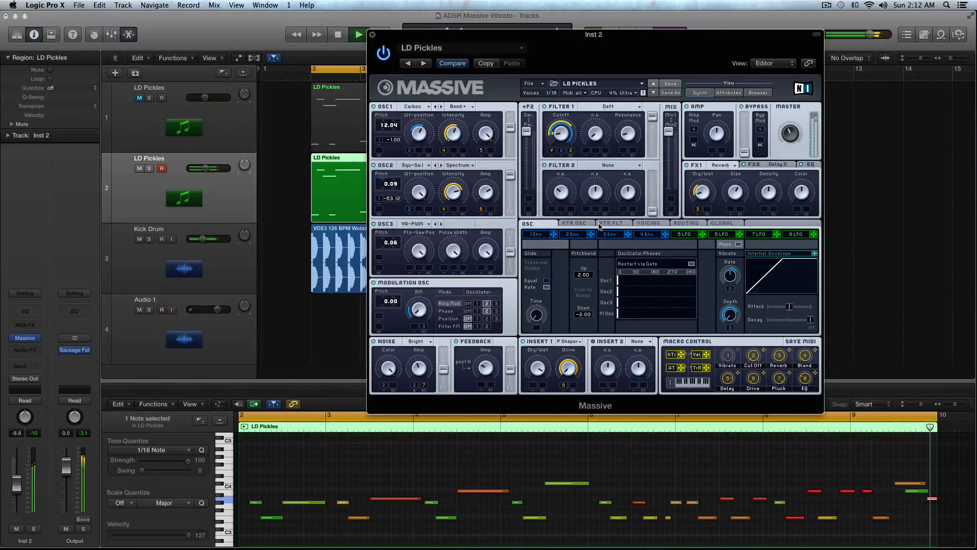
key(space)
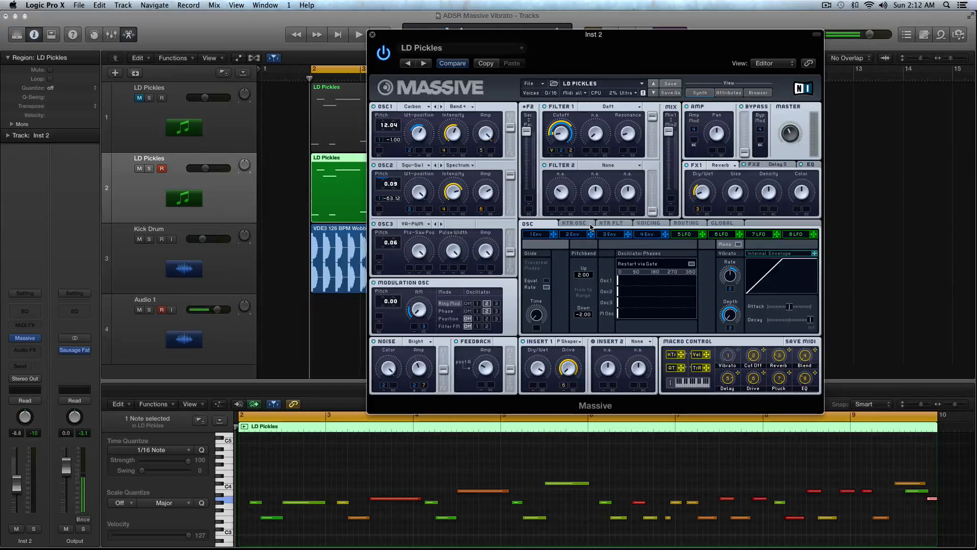
Step: Examine envelopes 1 to 4 and the vibrato settings in Massive, and play the loop to hear the vibrato
click(572, 235)
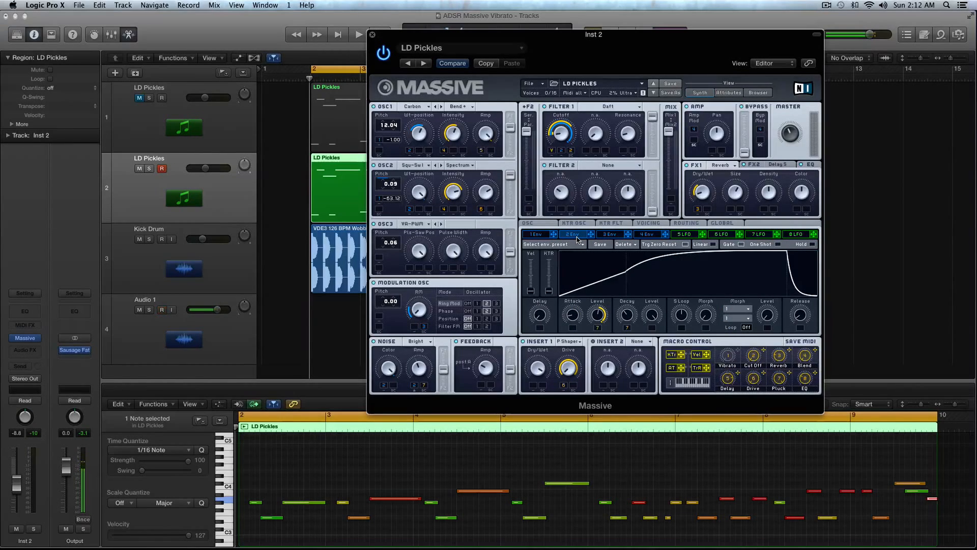
click(606, 236)
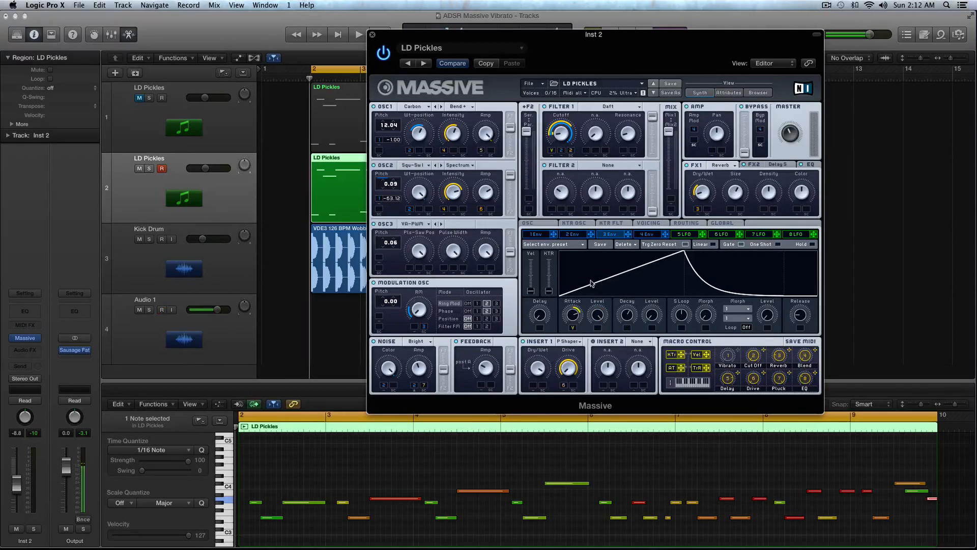
click(532, 223)
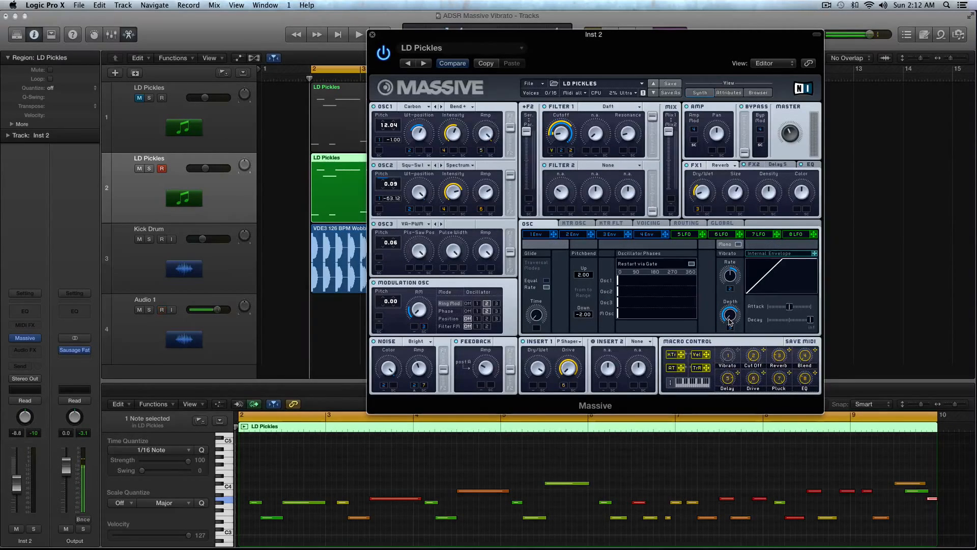
click(572, 235)
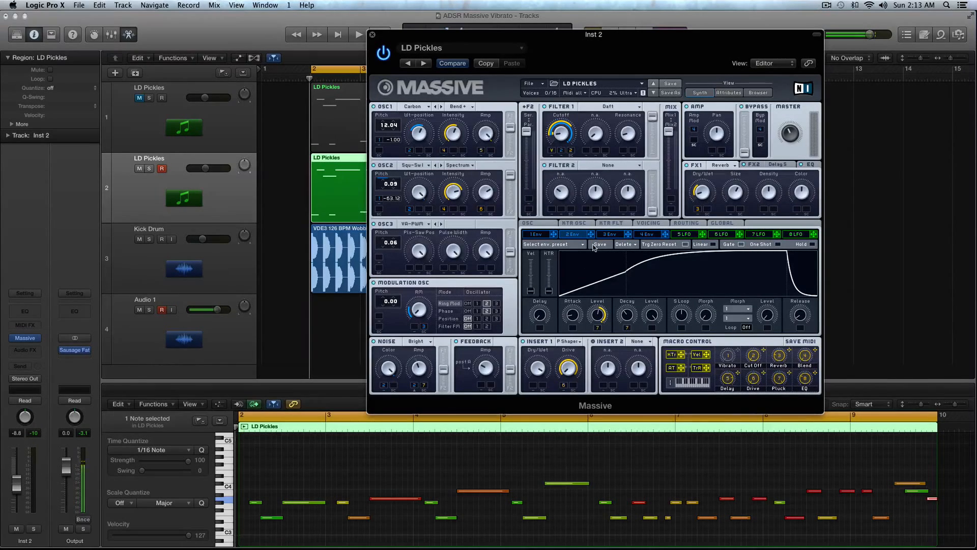
click(542, 238)
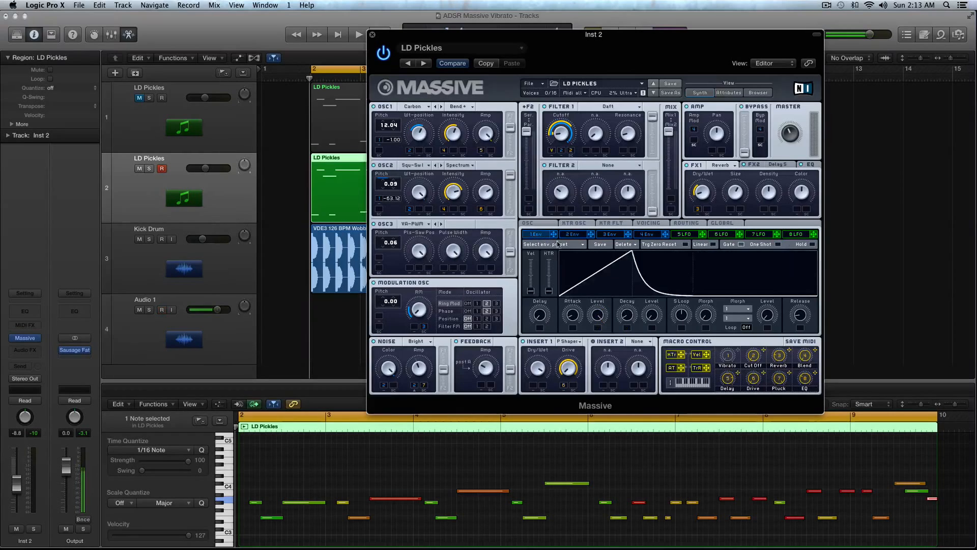
click(645, 235)
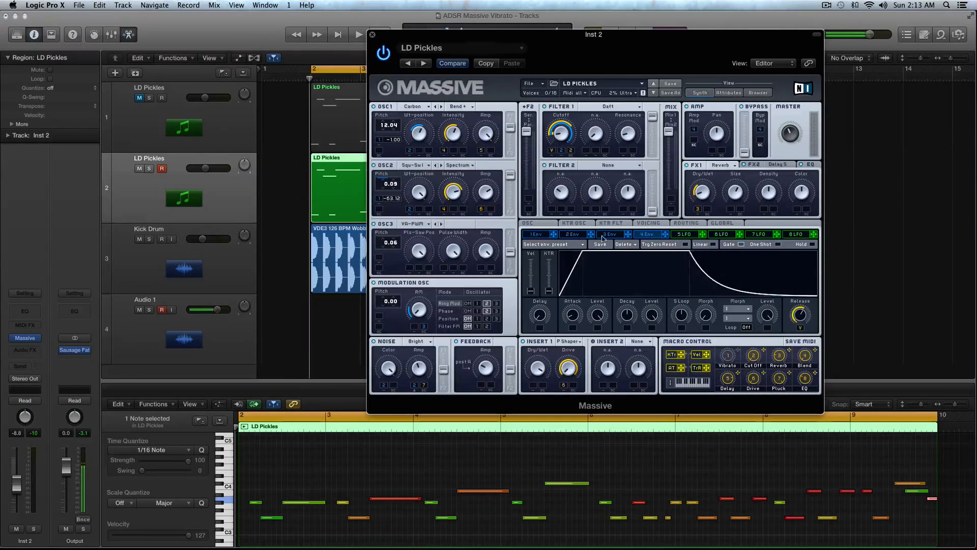
click(571, 236)
click(535, 225)
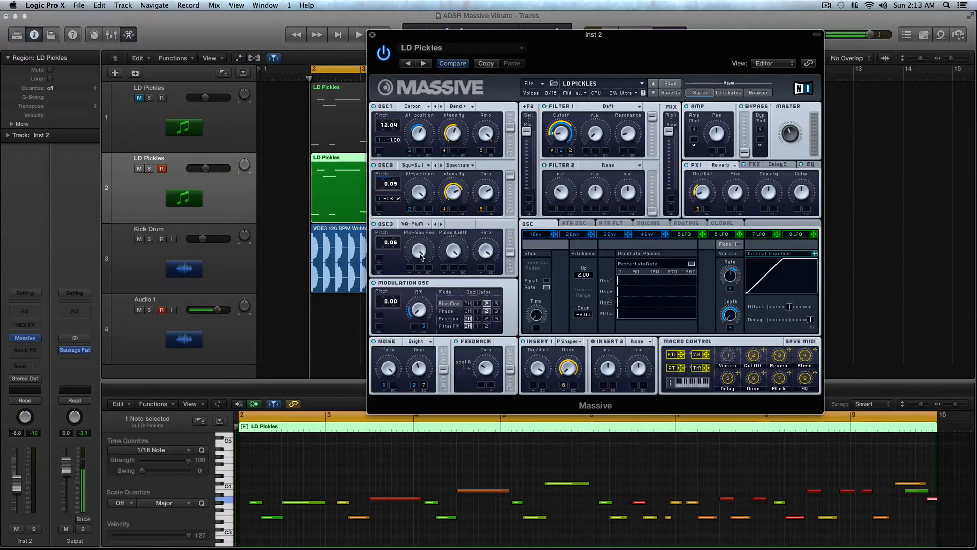
key(space)
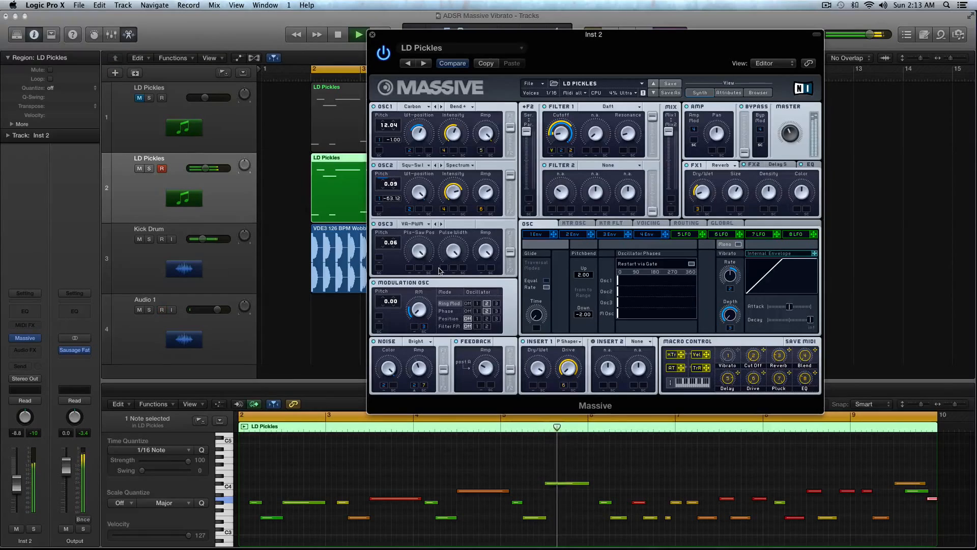
key(space)
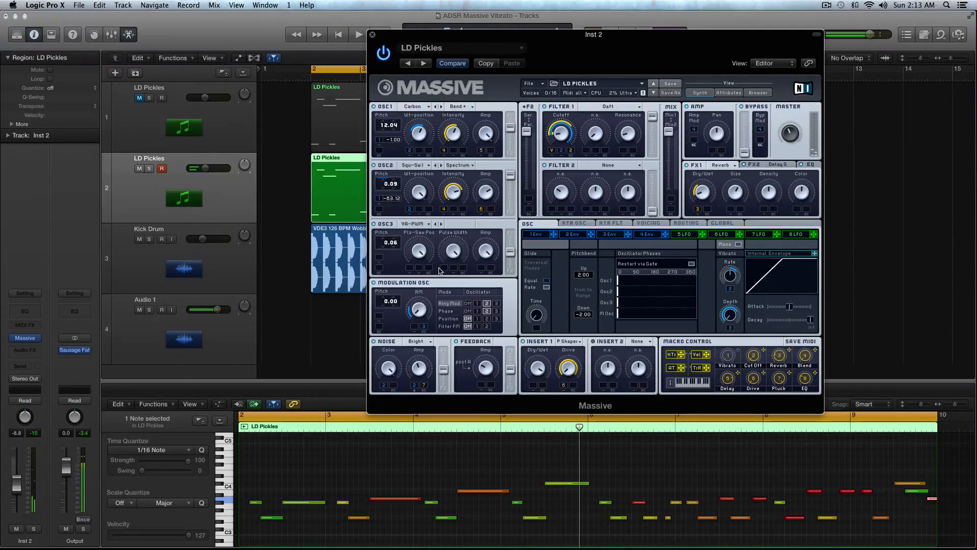